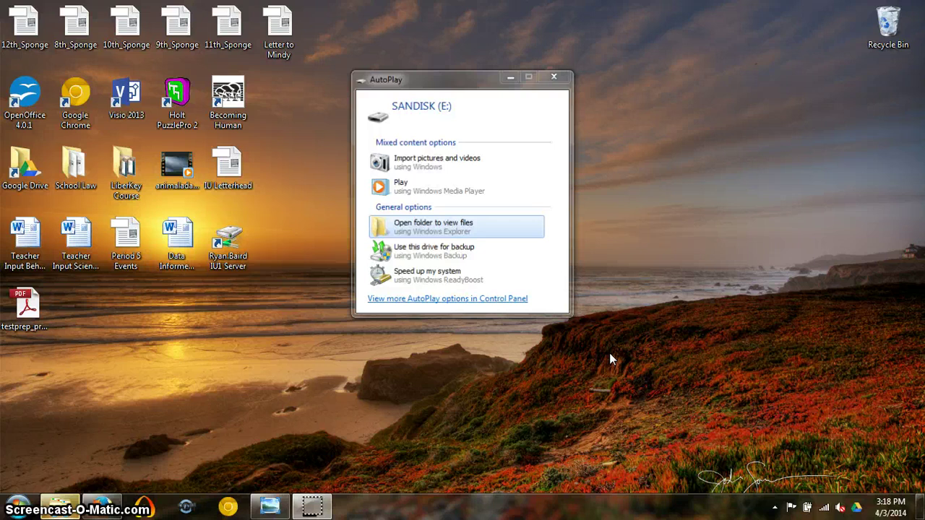
- Open the LiberKey folder on the SANDISK (E:) drive, launch the LiberKey application and close the folder window
left_click(440, 227)
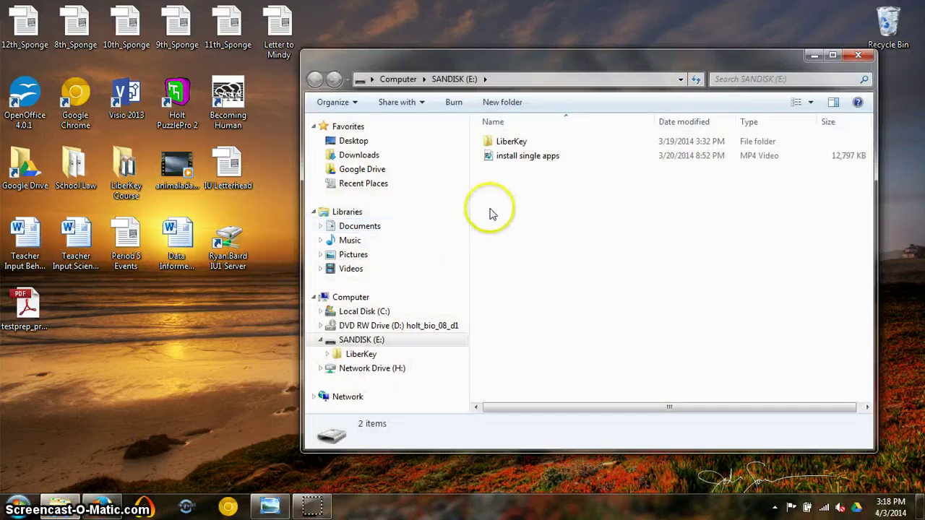
double_click(520, 145)
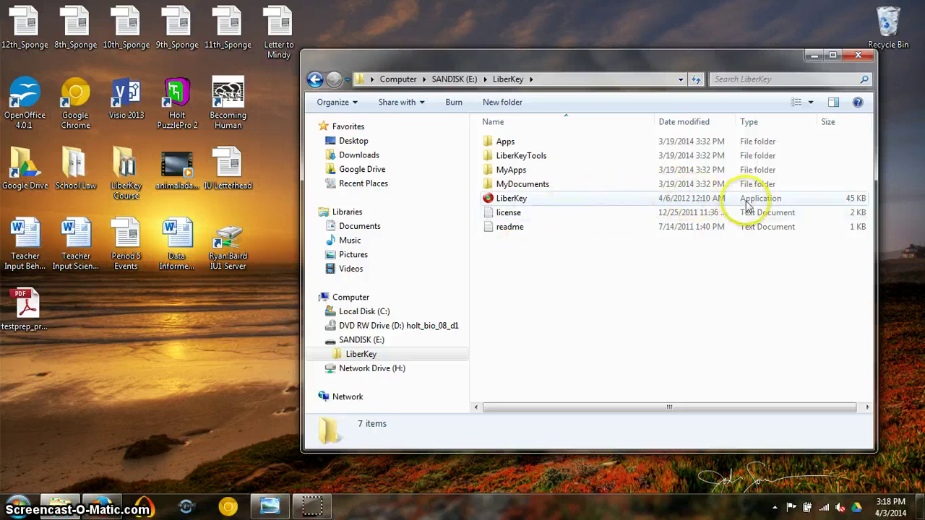
left_click(516, 197)
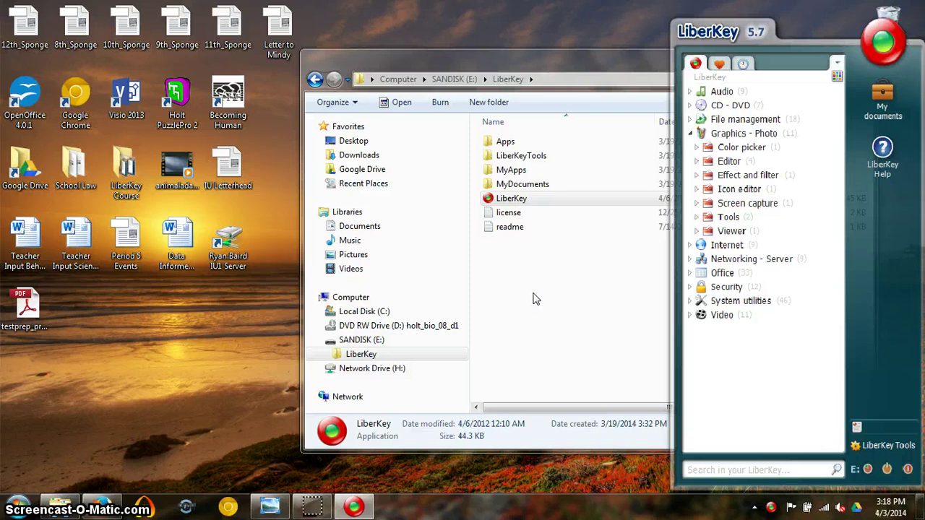
left_click(602, 64)
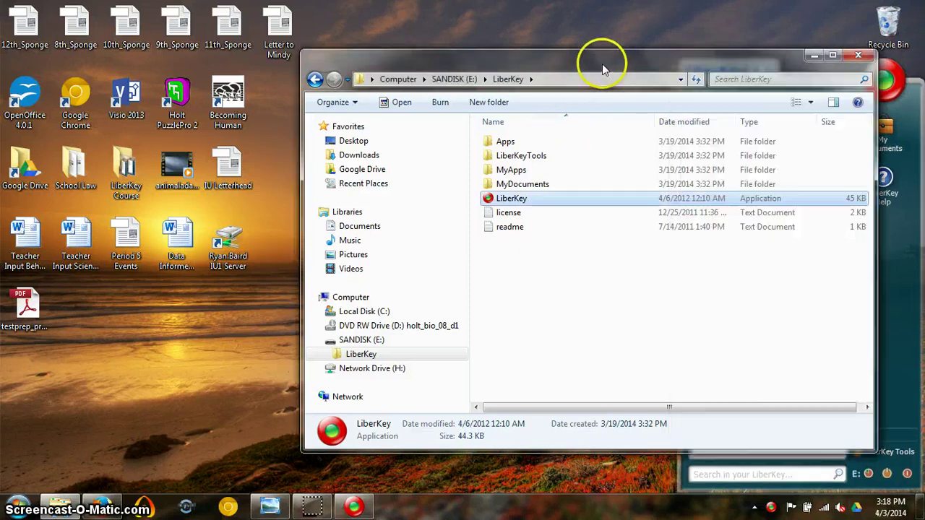
left_click(855, 52)
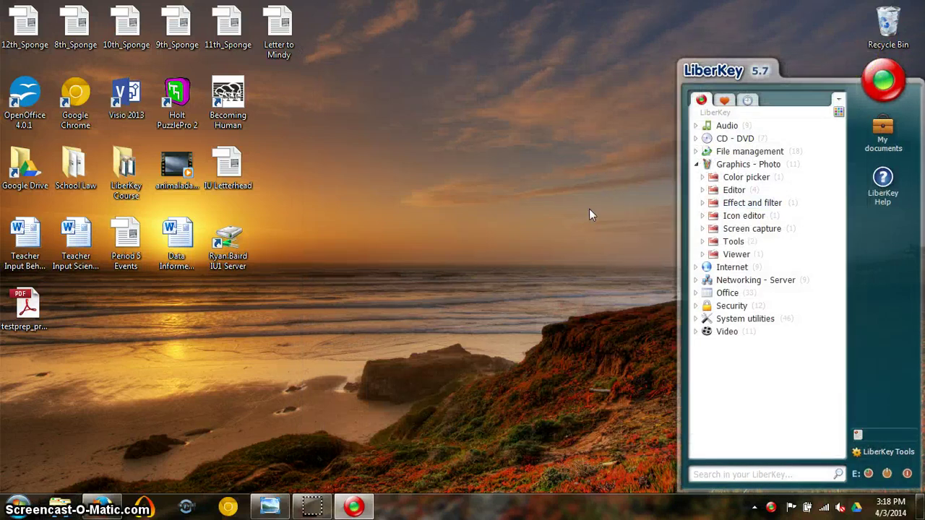
- Launch Dia from the Diagram editor group of LiberKey's Office category
left_click(697, 166)
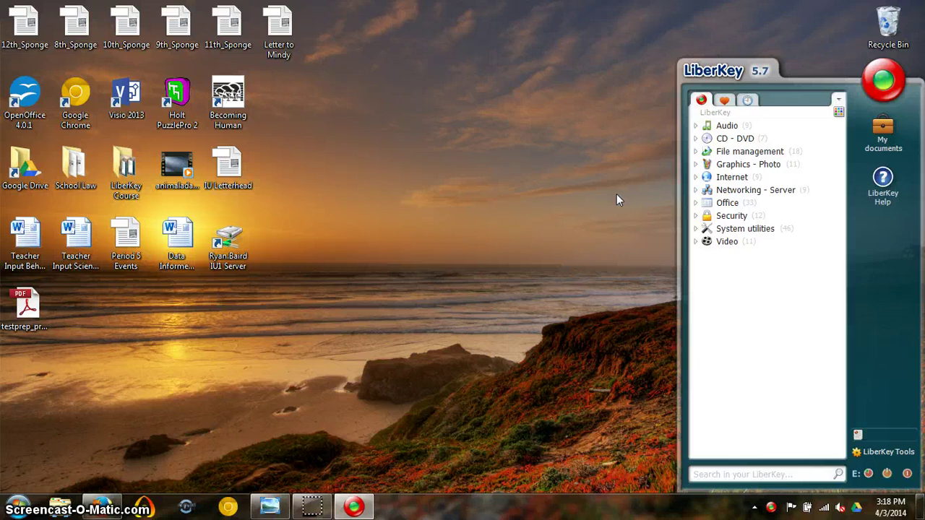
left_click(695, 203)
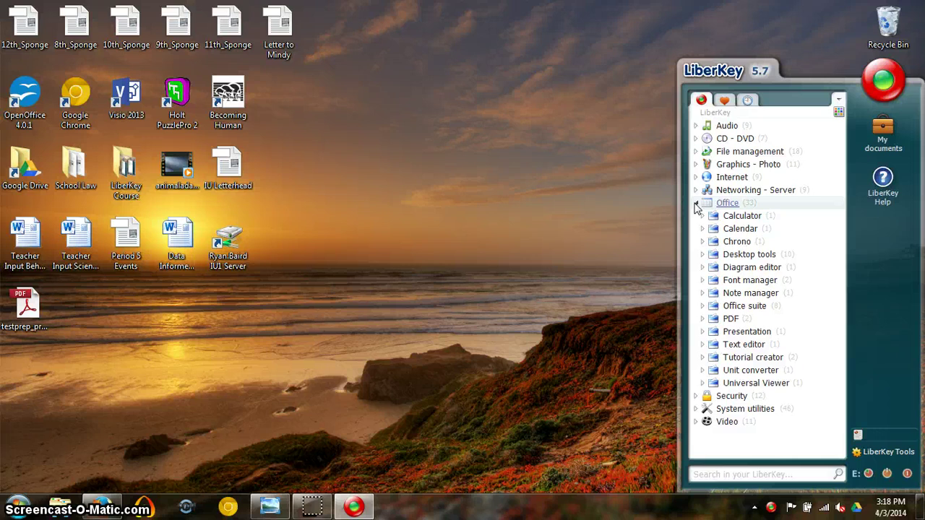
left_click(703, 268)
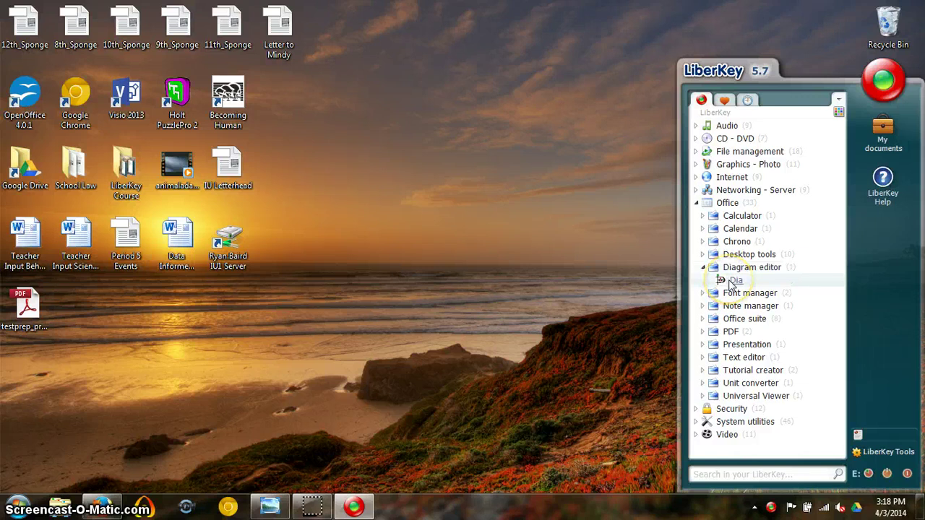
double_click(734, 281)
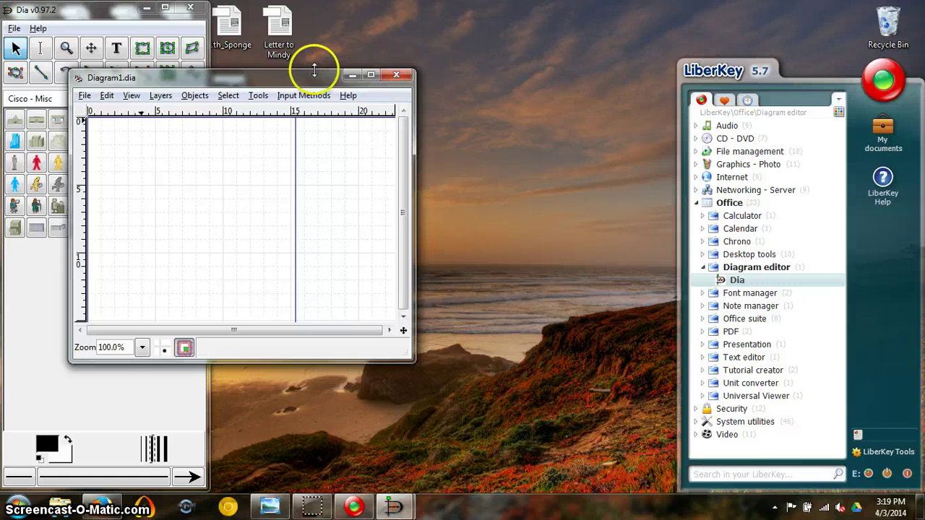
- Widen the Dia toolbox slightly and place the diagram window beside it, enlarged to fill the rest of the screen
left_click_drag(299, 79, 531, 13)
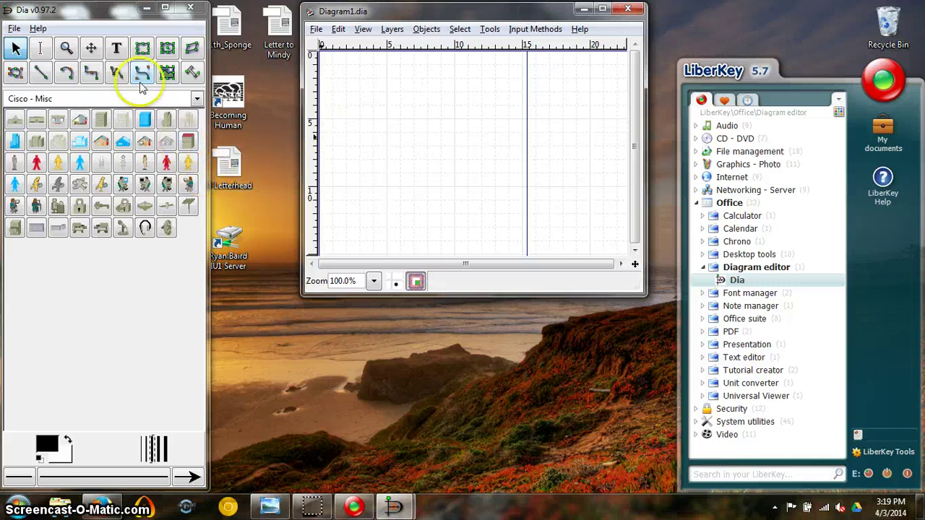
left_click_drag(207, 150, 224, 164)
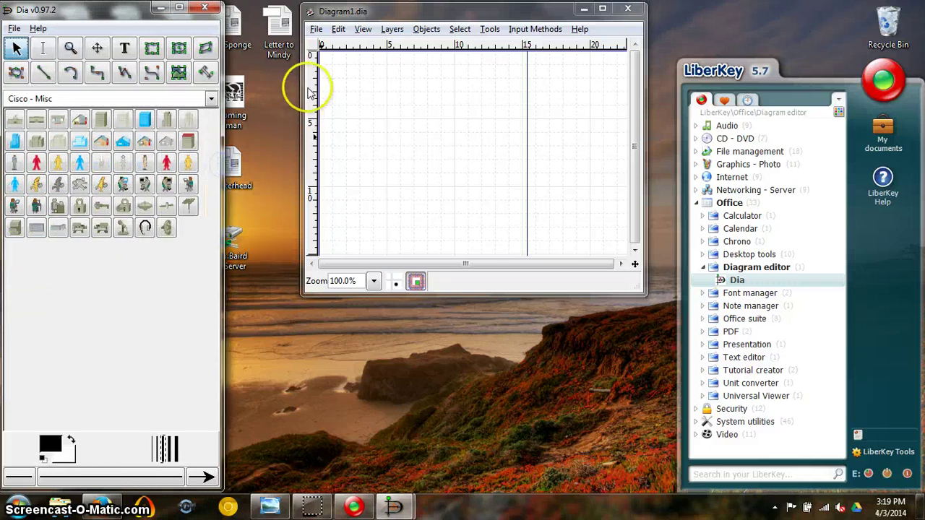
left_click_drag(368, 14, 294, 12)
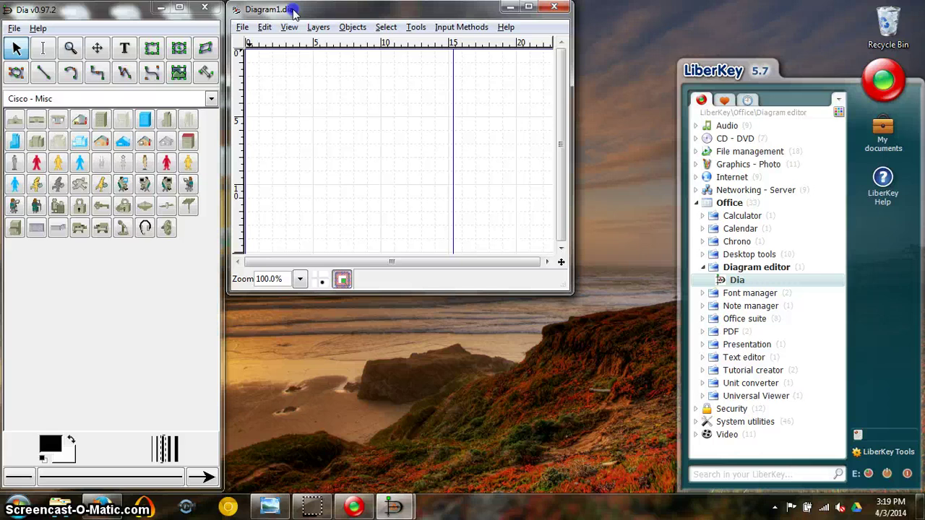
left_click_drag(572, 290, 911, 484)
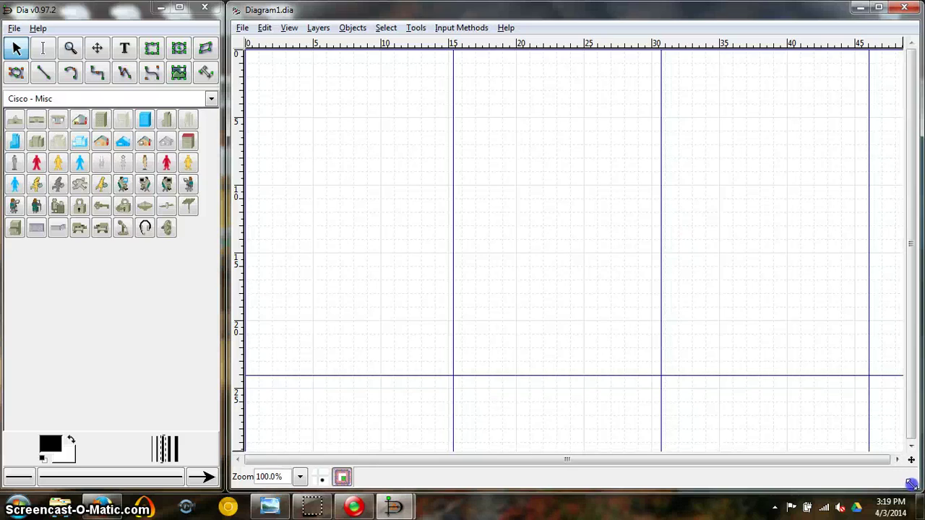
left_click(697, 458)
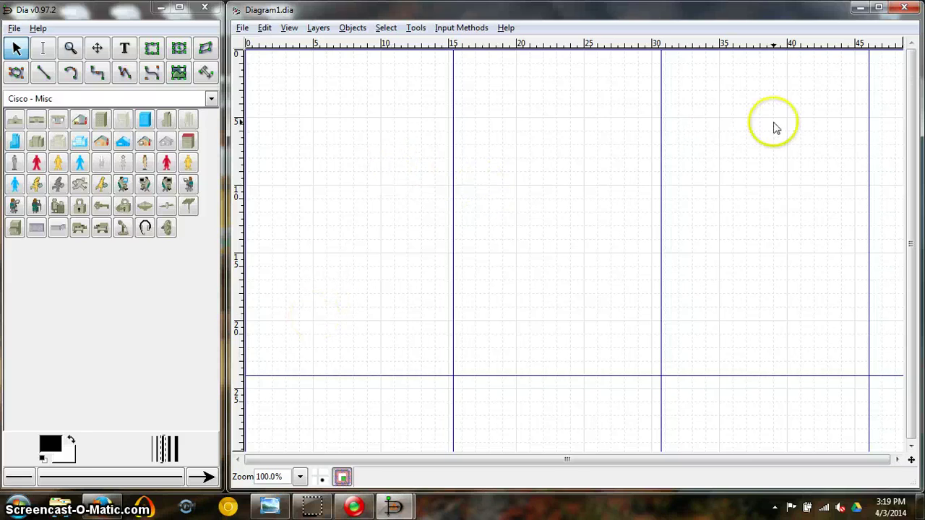
left_click(858, 8)
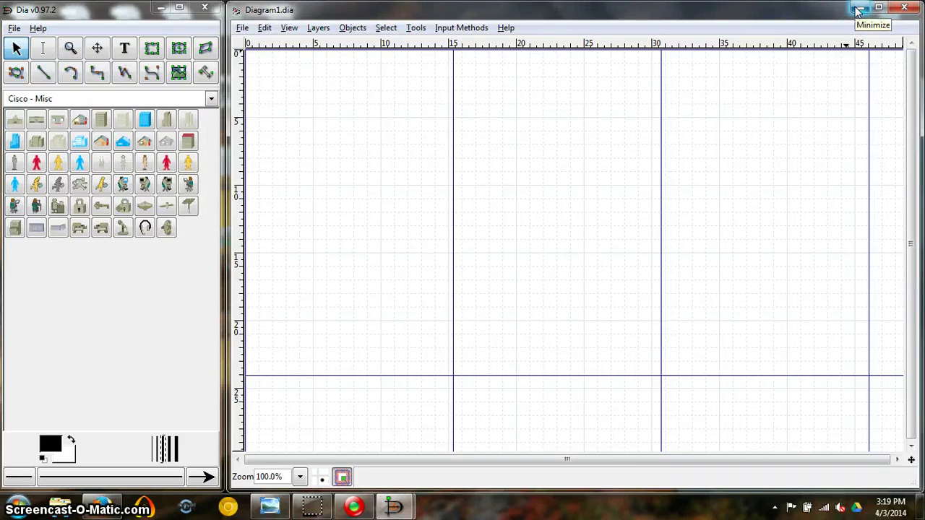
left_click(424, 264)
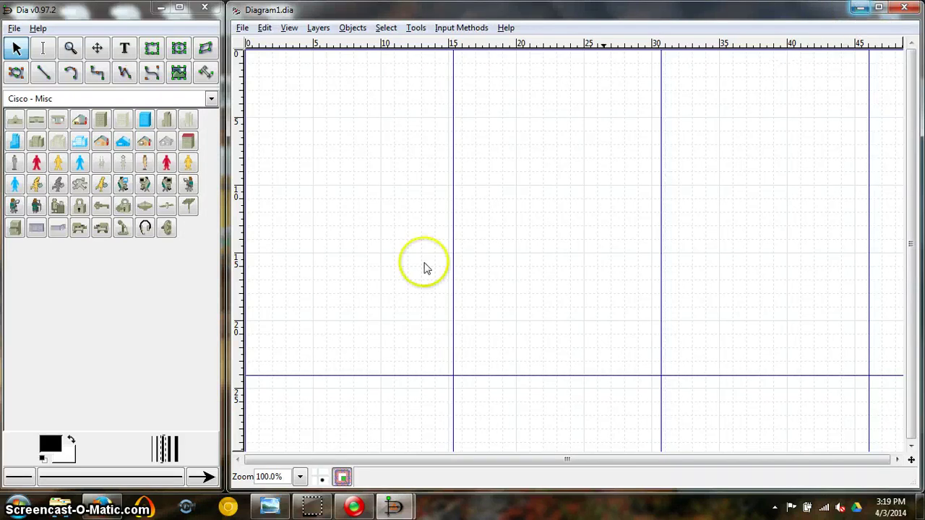
- Examine the sample 10thgrade seating chart in Windows Photo Viewer, close it and return to the blank Dia diagram
left_click(272, 507)
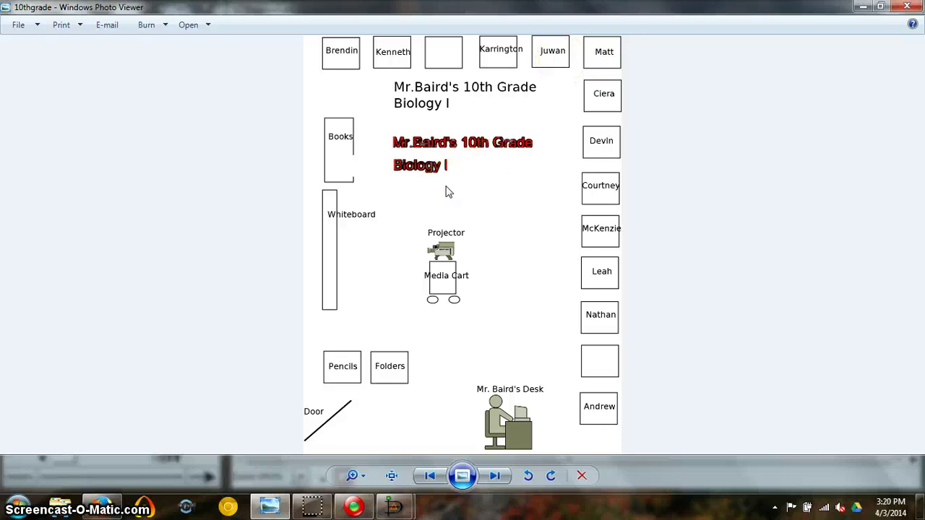
left_click(907, 7)
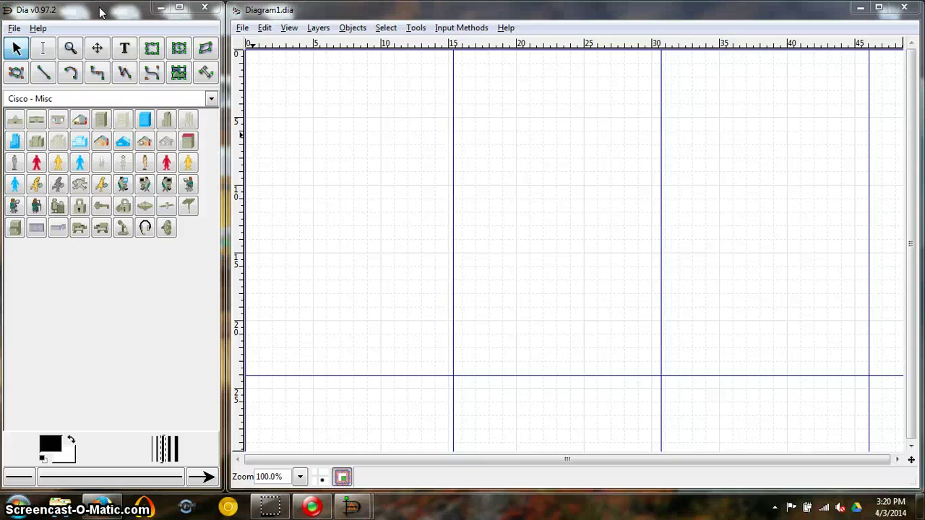
left_click(389, 73)
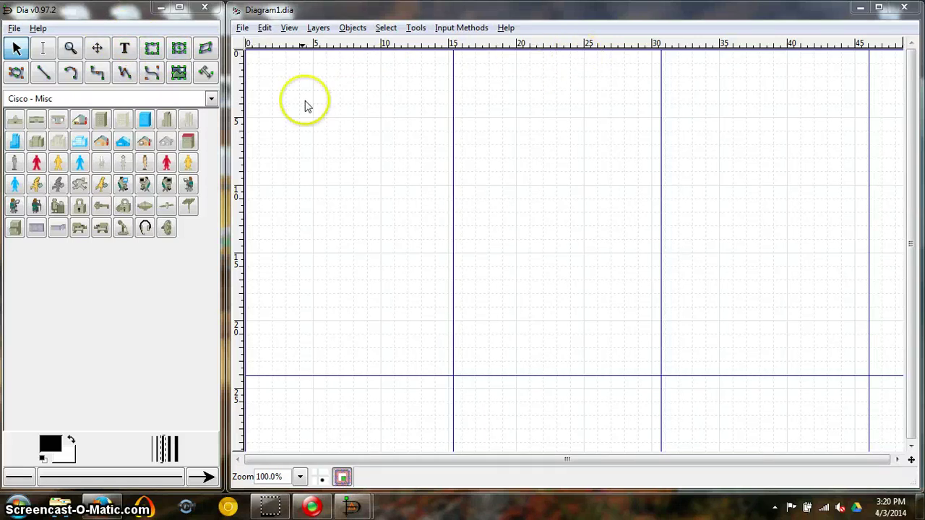
- Draw a box about 4.7 by 3.9 units near the upper-left part of the first page
left_click(153, 48)
left_click_drag(152, 48, 377, 145)
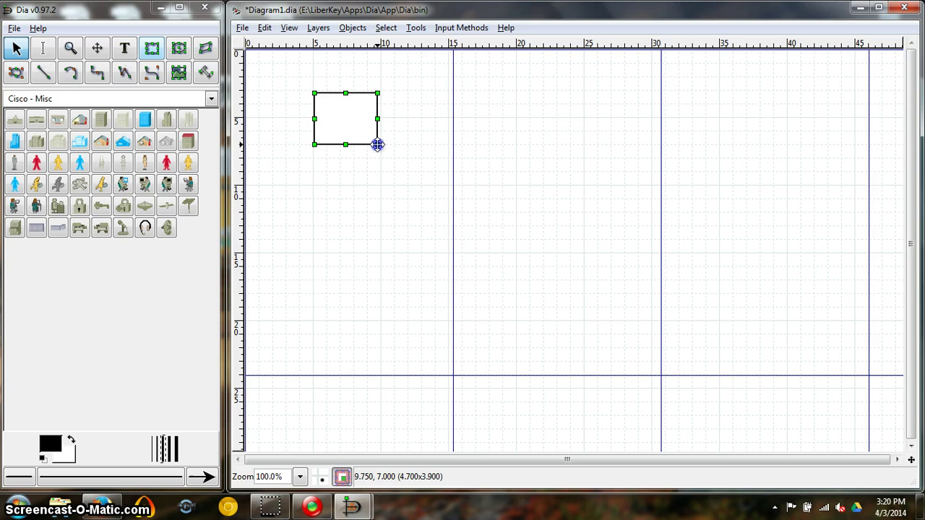
left_click_drag(377, 144, 376, 141)
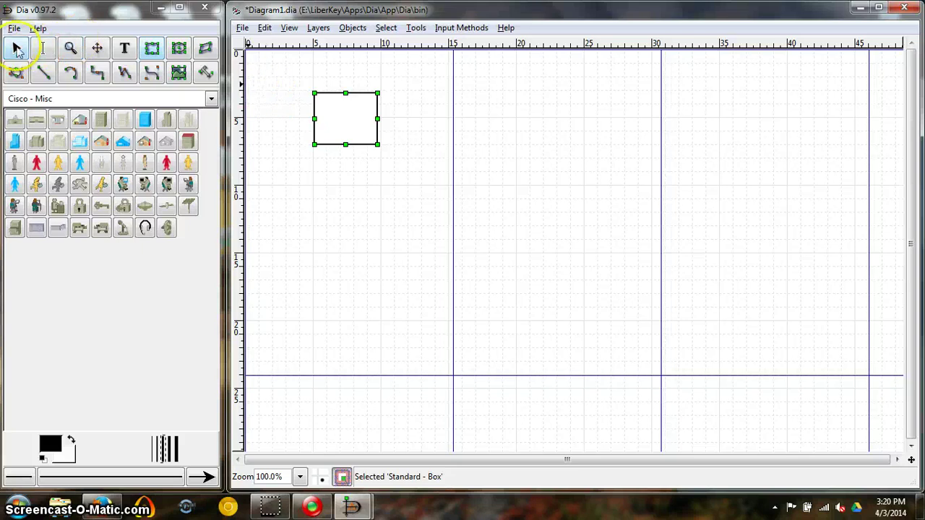
- Move the box into the upper-left corner of the first page and shrink it to about 4.2 by 3.5 units
left_click_drag(344, 133, 284, 95)
left_click(16, 48)
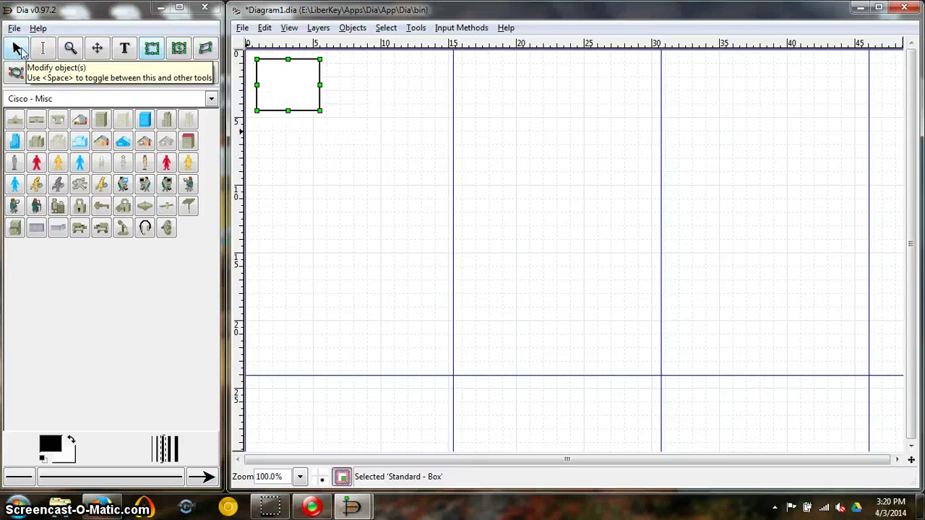
mouse_move(283, 94)
left_mouse_down()
mouse_move(302, 99)
mouse_move(318, 128)
mouse_move(277, 93)
mouse_move(287, 90)
left_mouse_up()
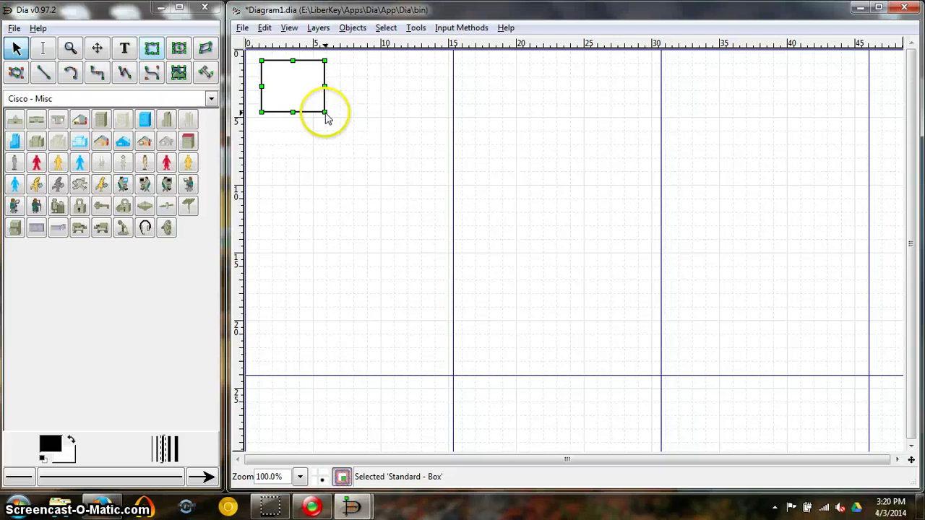
left_click_drag(325, 115, 317, 107)
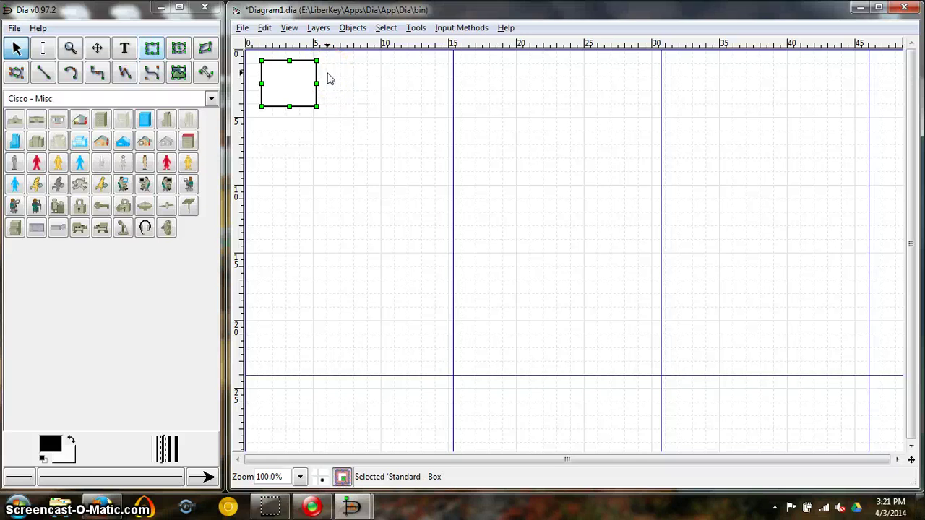
left_click(294, 83)
left_click(325, 134)
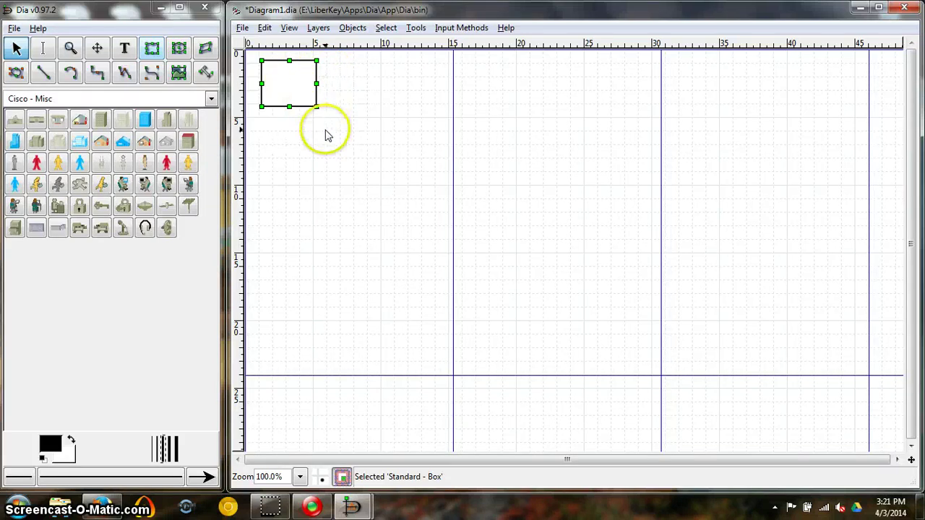
left_click(293, 157)
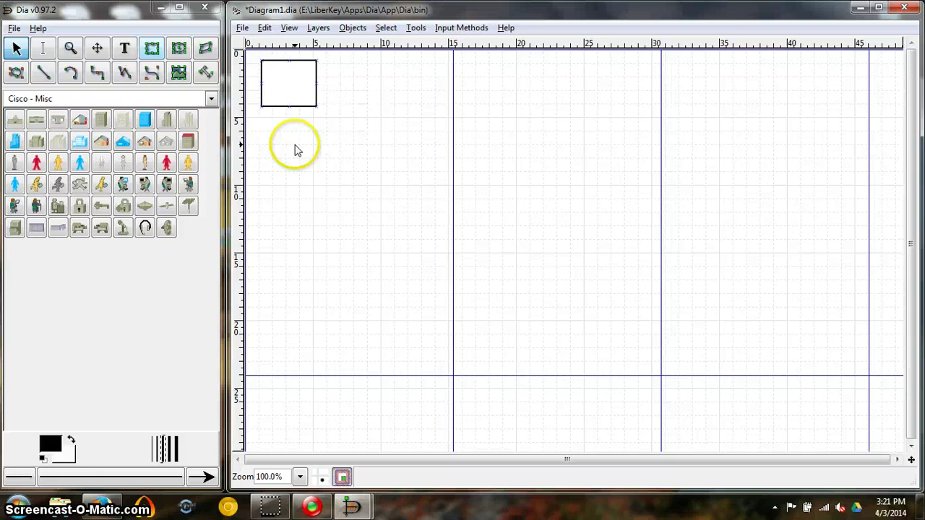
- Duplicate the desk box eight times
left_click(287, 92)
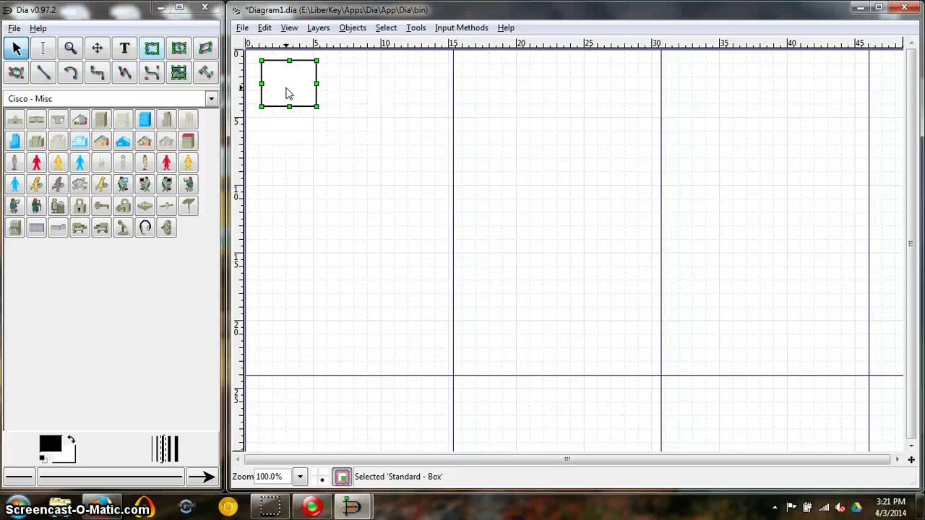
key("ctrl+d")
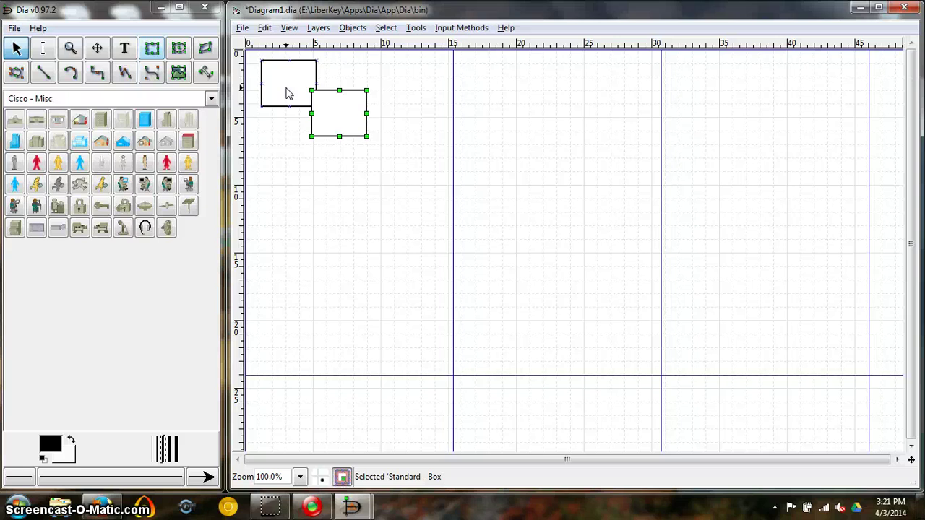
key("ctrl+d")
key("ctrl+d")
key("ctrl+d")
key("ctrl+d")
key("ctrl+d")
key("ctrl+d")
key("ctrl+d")
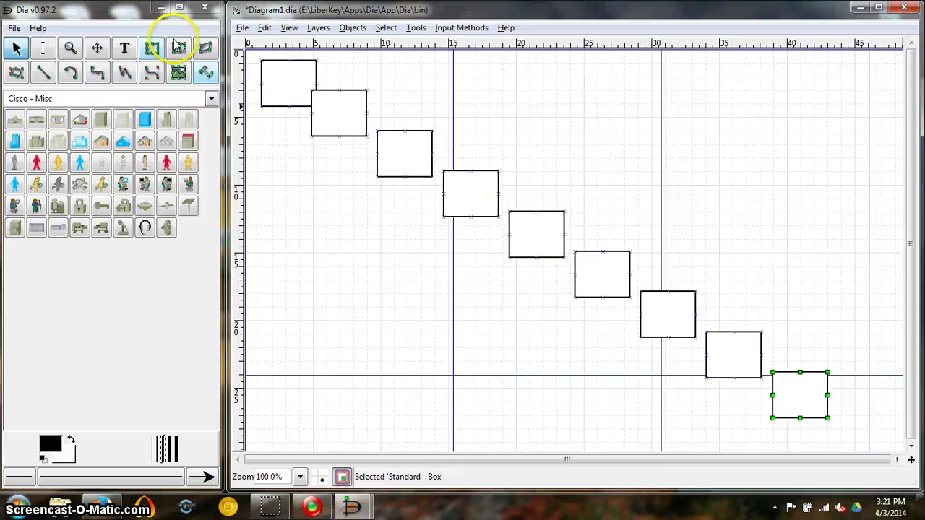
- Move three of the duplicated boxes beside the original to form an evenly spaced top row of four
left_click(343, 112)
left_click_drag(343, 112, 377, 81)
left_click_drag(398, 149, 452, 78)
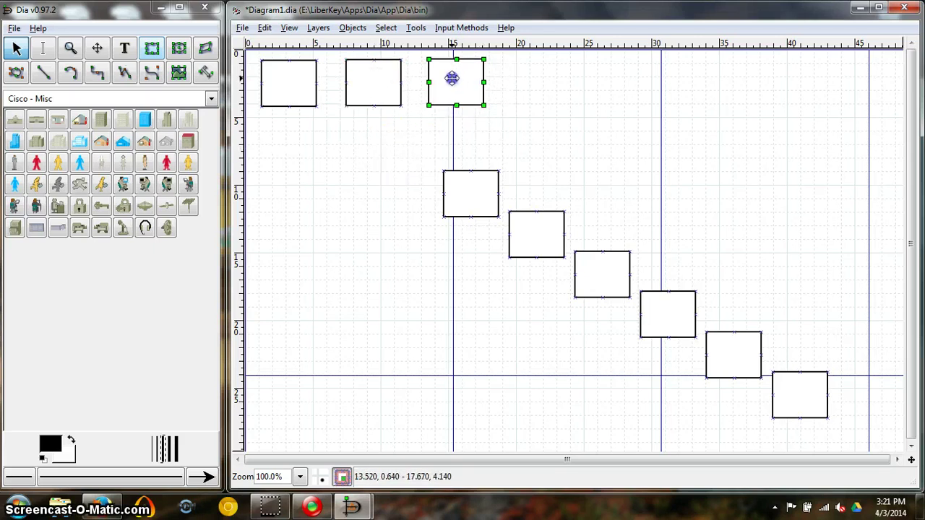
left_click_drag(467, 185, 531, 81)
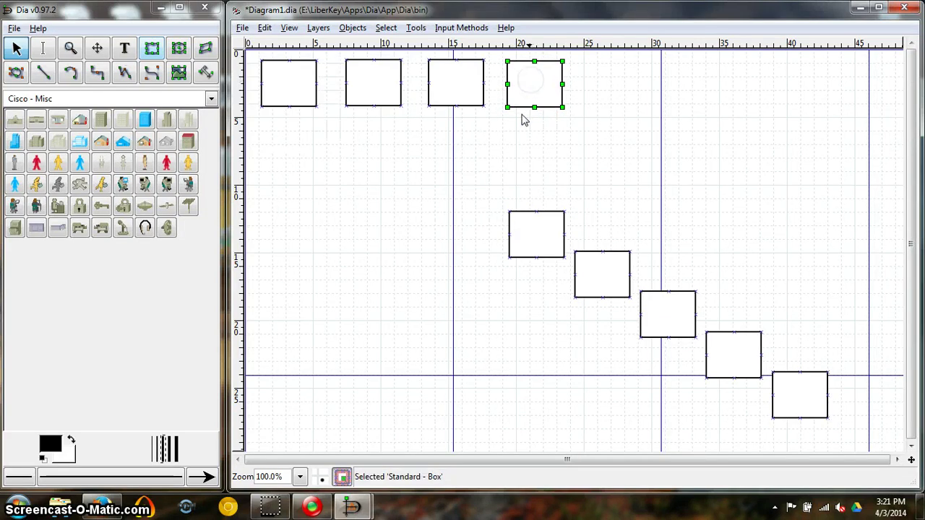
- Arrange four more boxes as a second row beneath the first and place the last box at the start of a third row
left_click_drag(537, 238, 289, 149)
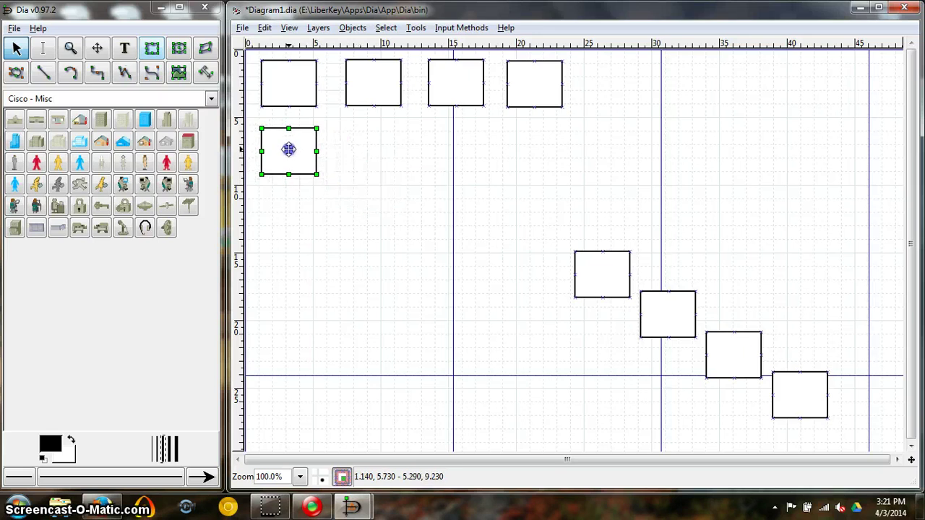
left_click_drag(596, 279, 367, 153)
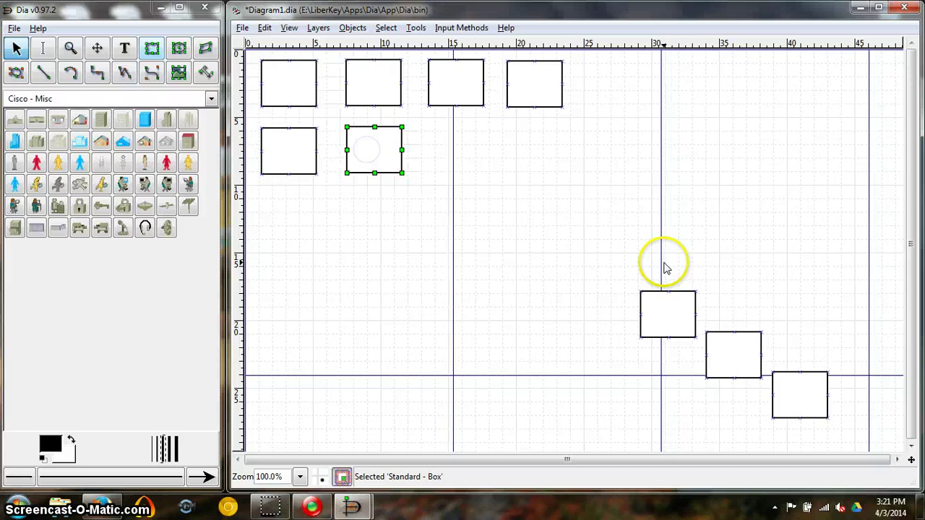
left_click_drag(657, 312, 443, 147)
left_click_drag(739, 357, 539, 148)
left_click(795, 400)
left_click_drag(795, 400, 283, 219)
left_click(302, 292)
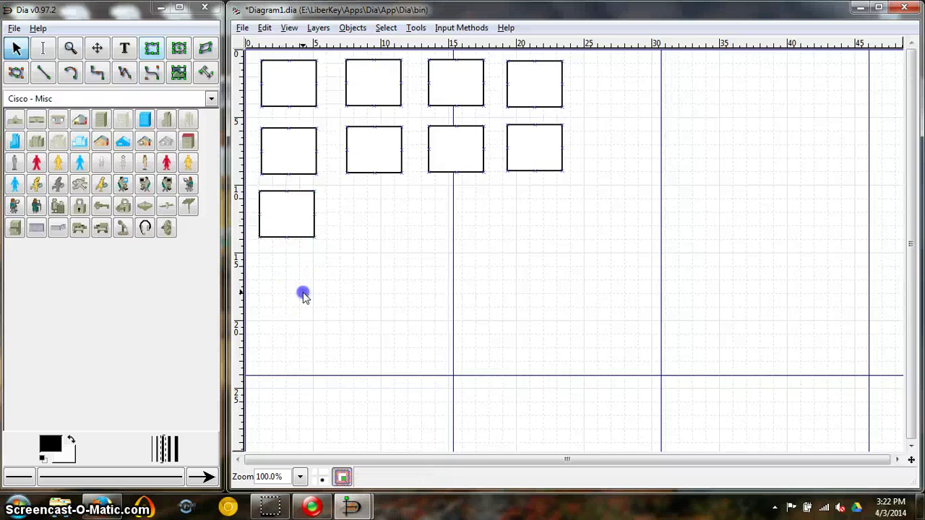
- Paste three more desk boxes and place them beside the lone box to complete an evenly spaced third row of four
left_click(283, 223)
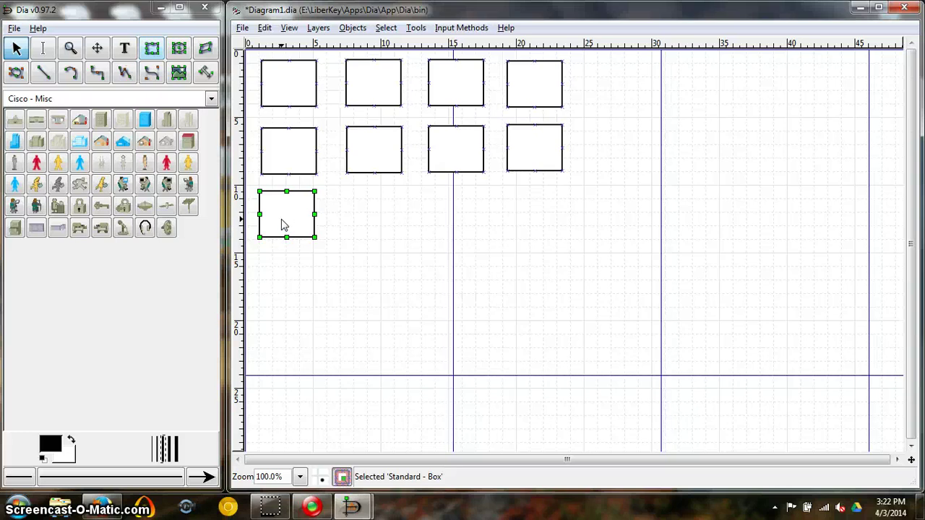
key("ctrl+v")
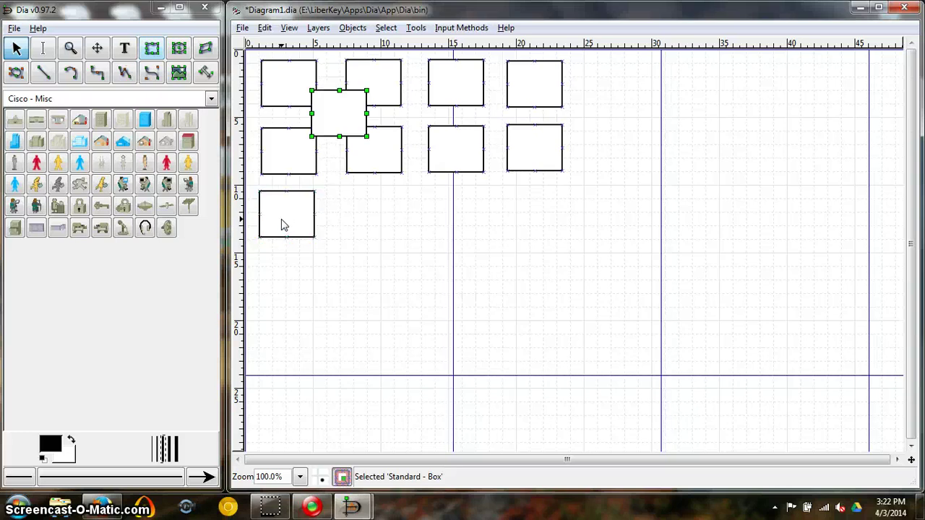
key("ctrl+v")
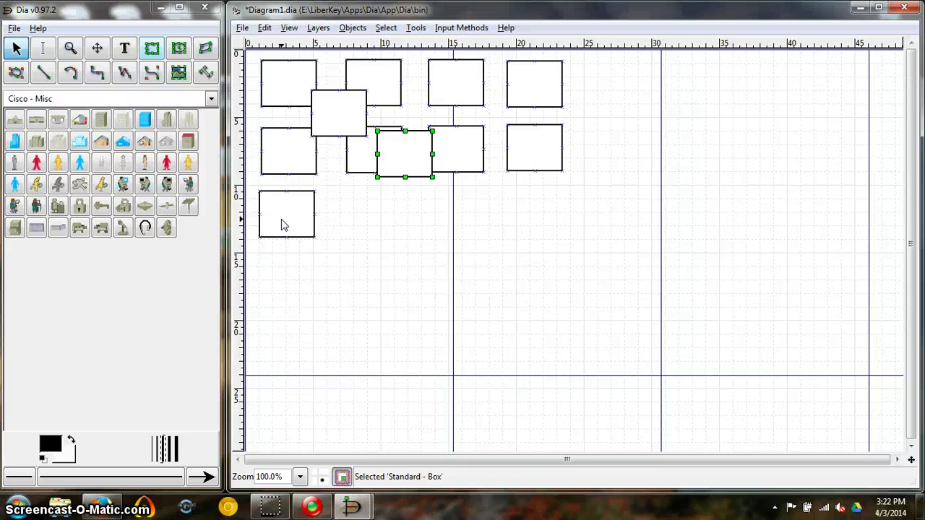
key("ctrl+v")
left_click_drag(339, 124, 373, 225)
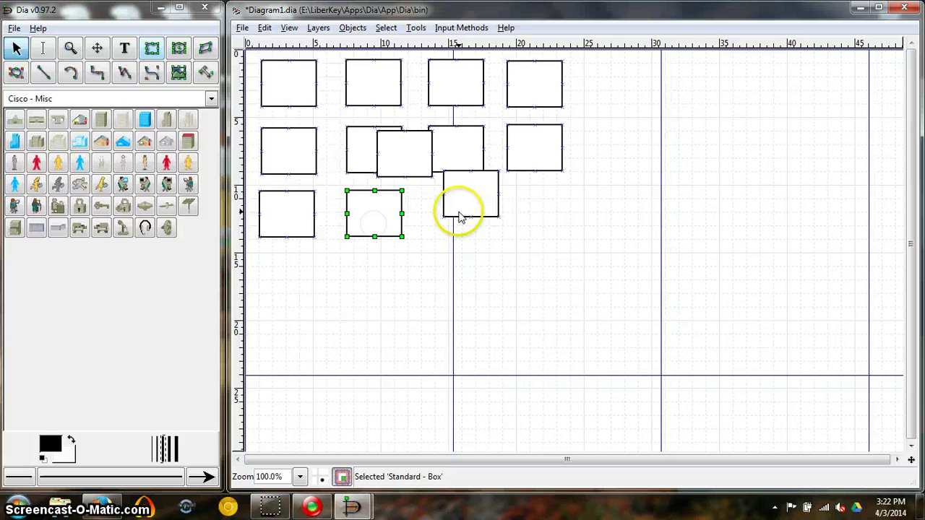
left_click_drag(459, 208, 525, 233)
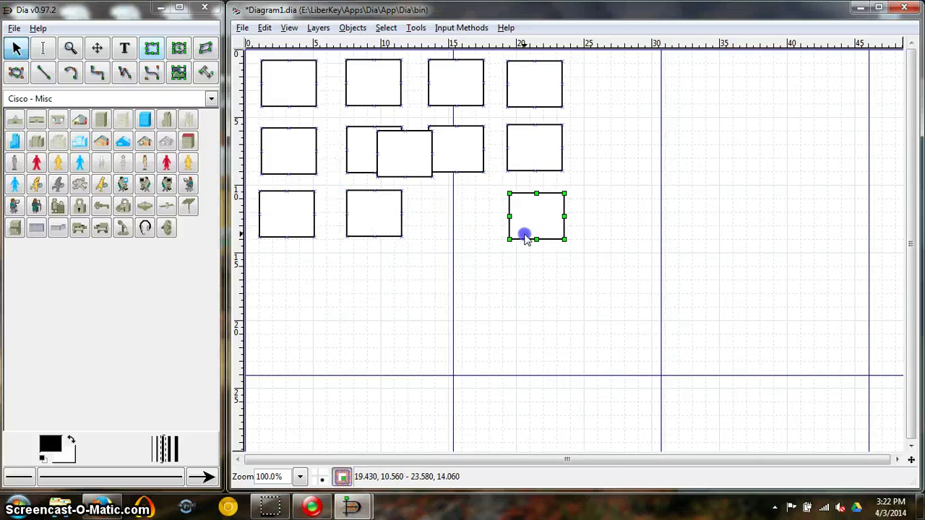
left_click_drag(395, 161, 447, 217)
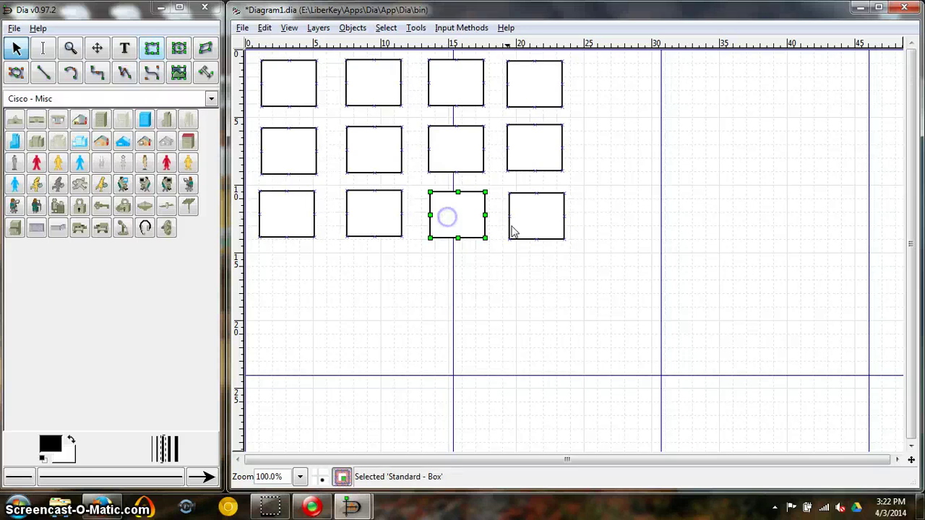
left_click_drag(532, 225, 534, 218)
left_click(481, 324)
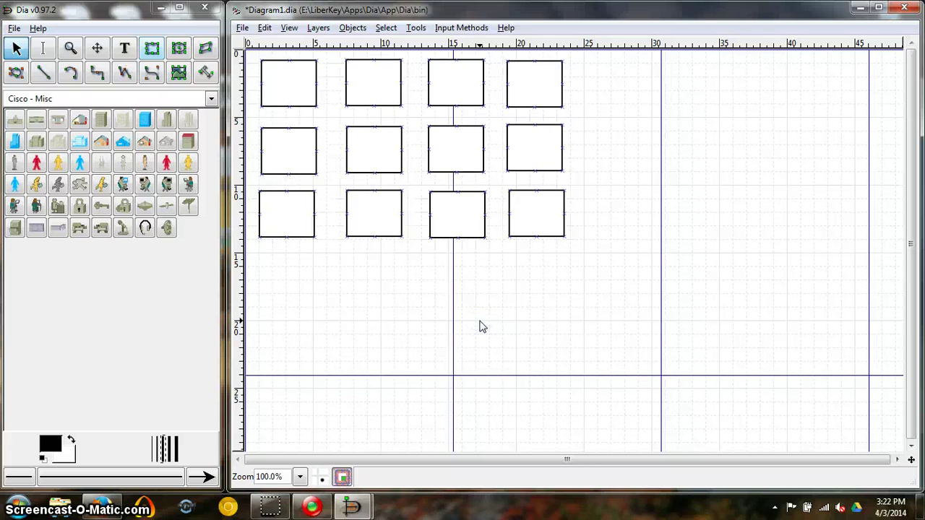
left_click(352, 254)
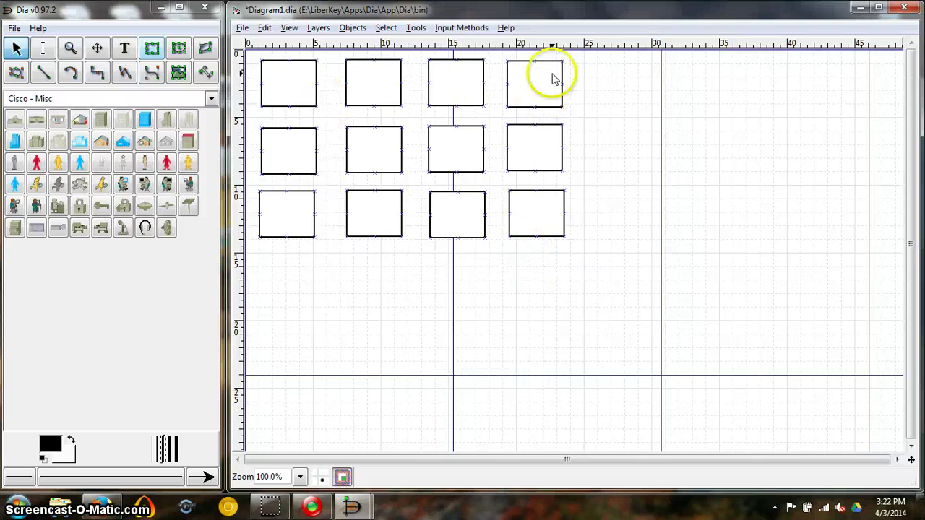
- Spread the top row's second, third and fourth desks wider apart so the row spans the first two page widths
left_click_drag(539, 83, 620, 80)
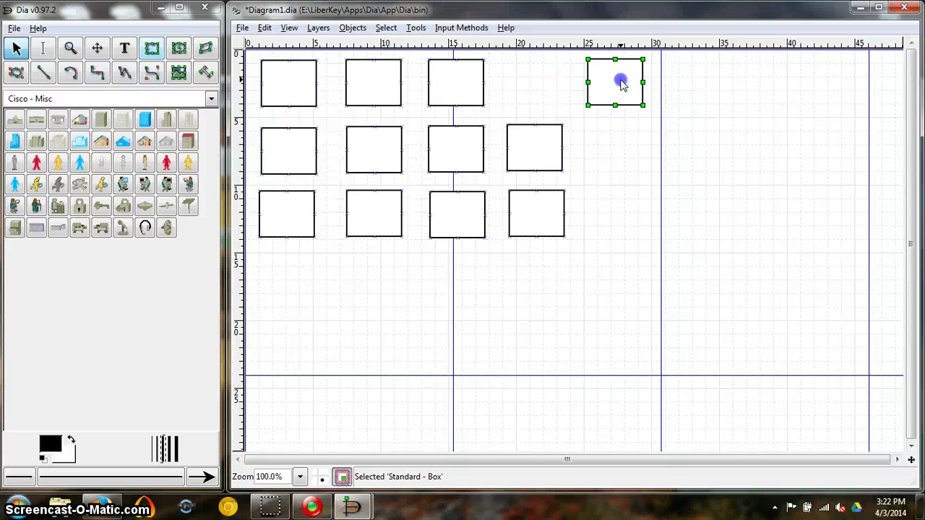
left_click_drag(471, 85, 527, 85)
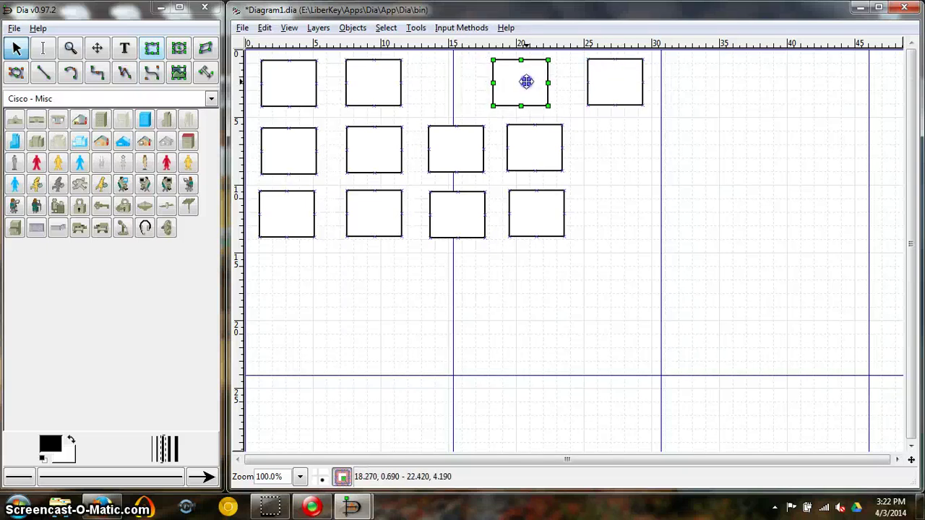
left_click_drag(375, 69, 400, 71)
left_click_drag(502, 82, 494, 76)
- Shift the second, third and fourth desks of the lower two rows sideways to line up with the top row's columns
left_click_drag(533, 148, 623, 159)
left_click_drag(463, 145, 510, 145)
left_click_drag(532, 201, 622, 208)
left_click_drag(456, 212, 506, 209)
left_click_drag(372, 161, 397, 162)
left_click_drag(384, 214, 408, 217)
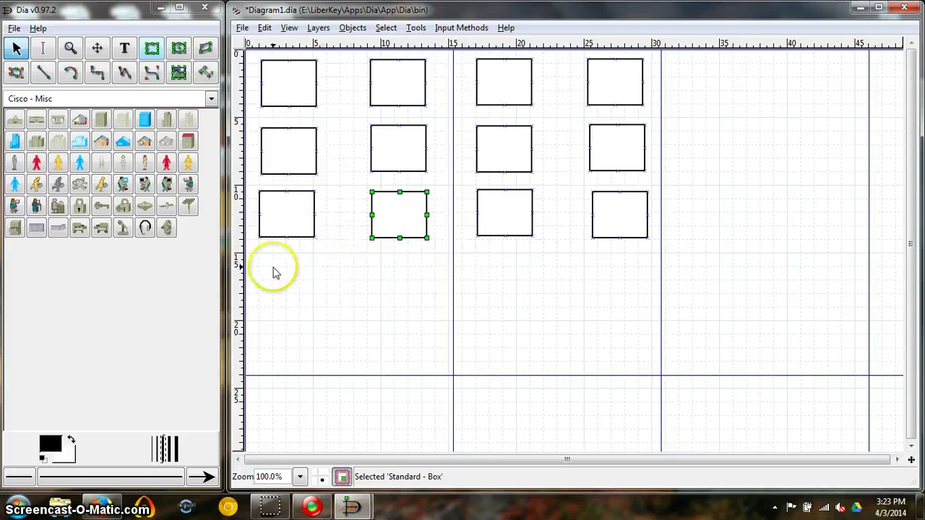
- Draw a long thin box about 30 units wide and 1 unit high below the desk rows, spanning two pages
left_click(152, 47)
mouse_move(419, 318)
left_mouse_down()
mouse_move(451, 334)
mouse_move(528, 326)
mouse_move(656, 333)
left_mouse_up()
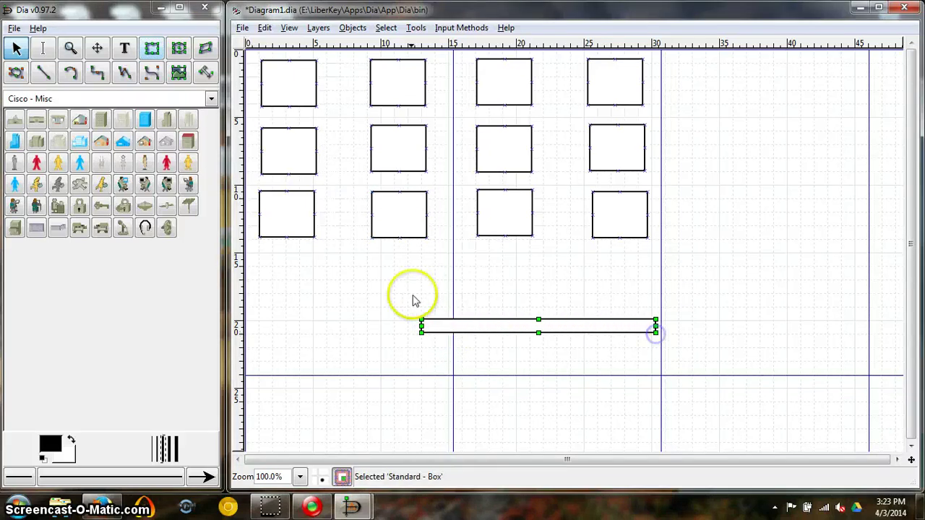
left_click_drag(422, 326, 251, 323)
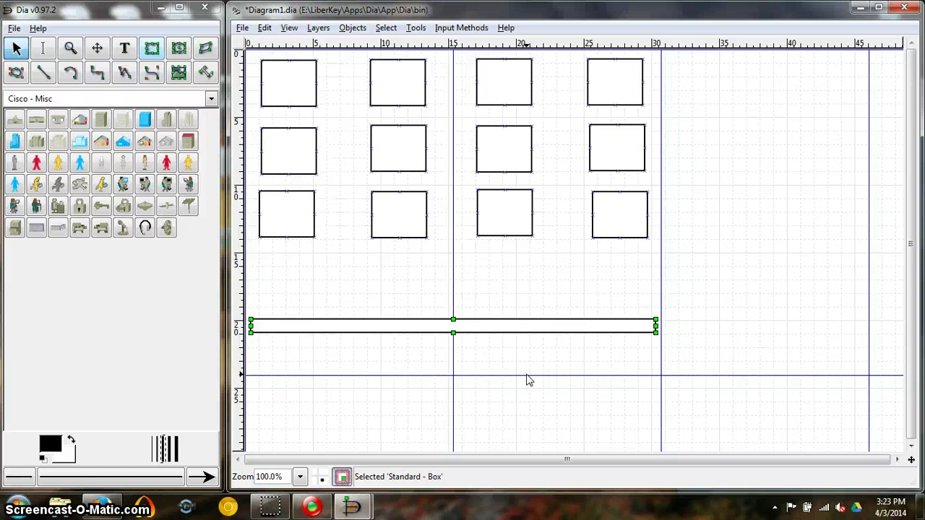
- Draw a box about 3.8 by 4.5 units between the last desk of the third row and the long thin box
left_click(152, 49)
left_click(600, 265)
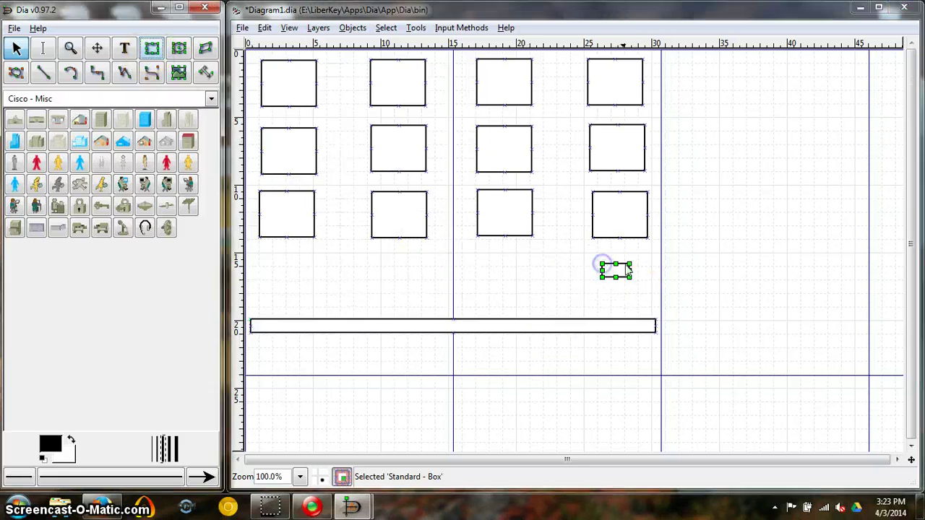
left_click_drag(614, 263, 646, 311)
left_click(614, 277)
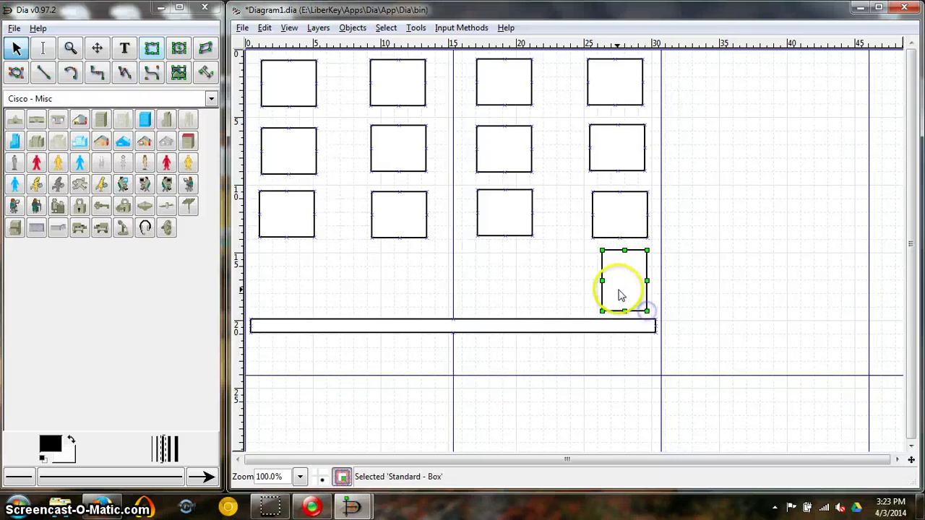
left_click_drag(601, 281, 595, 282)
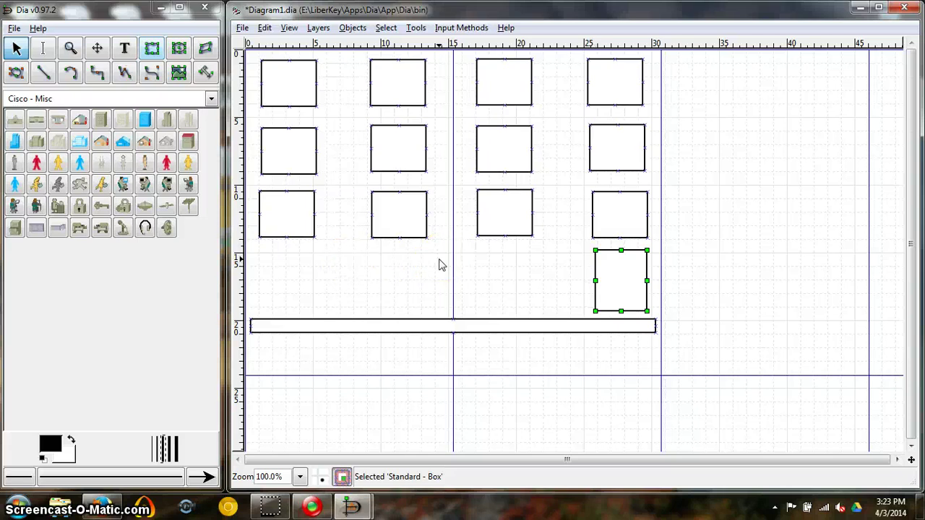
left_click(549, 282)
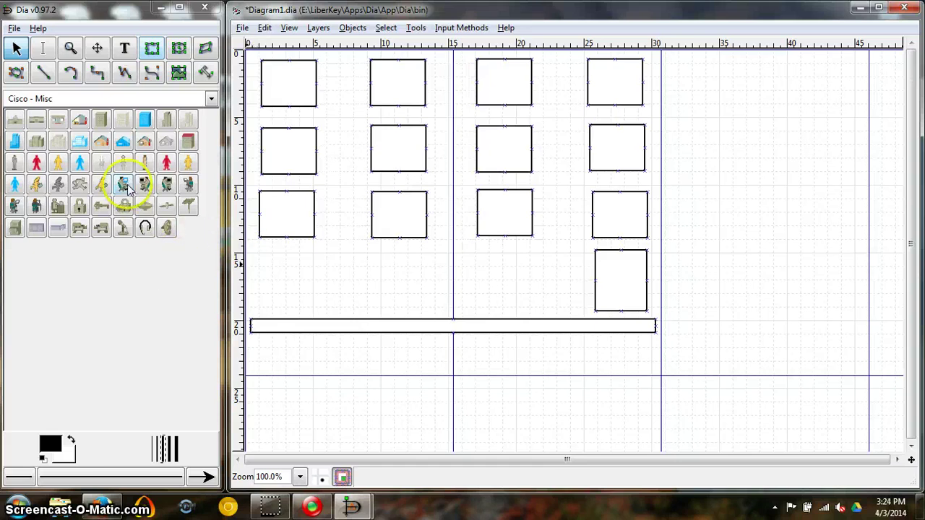
- Browse the available shape sheets, including Cisco - Computer, for classroom shapes and return to the Cisco - Misc sheet
left_click(212, 98)
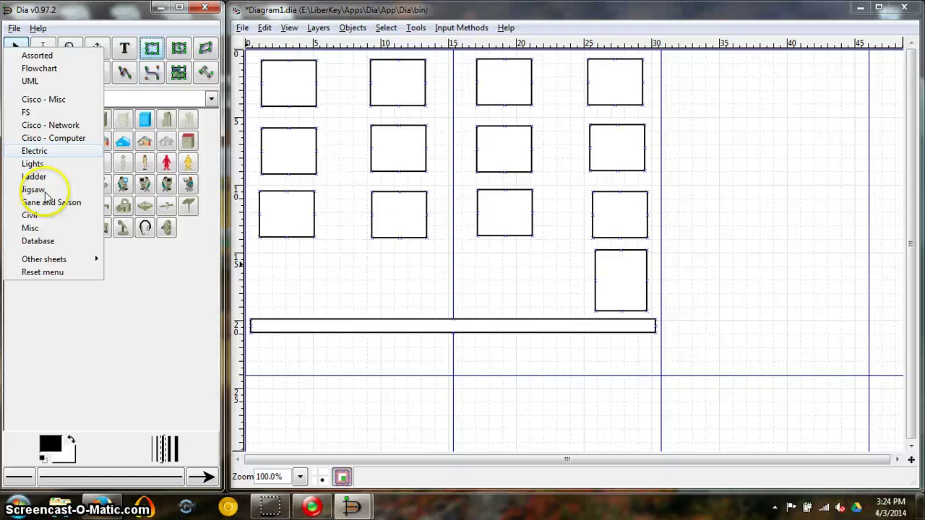
mouse_move(49, 265)
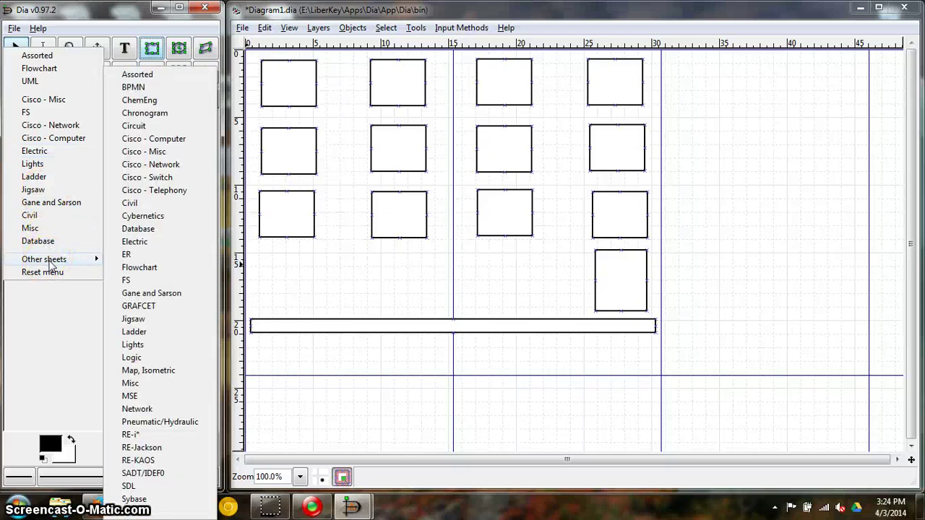
left_click(84, 144)
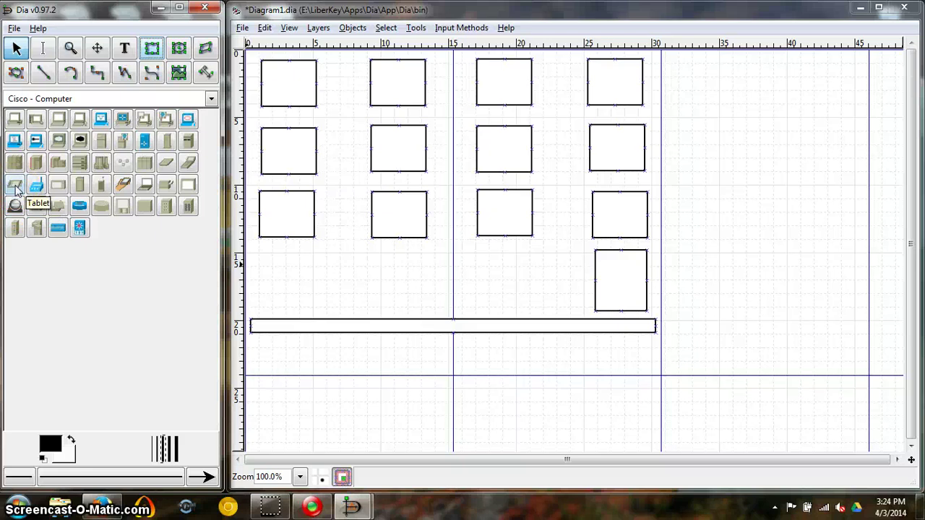
left_click(211, 99)
left_click(65, 113)
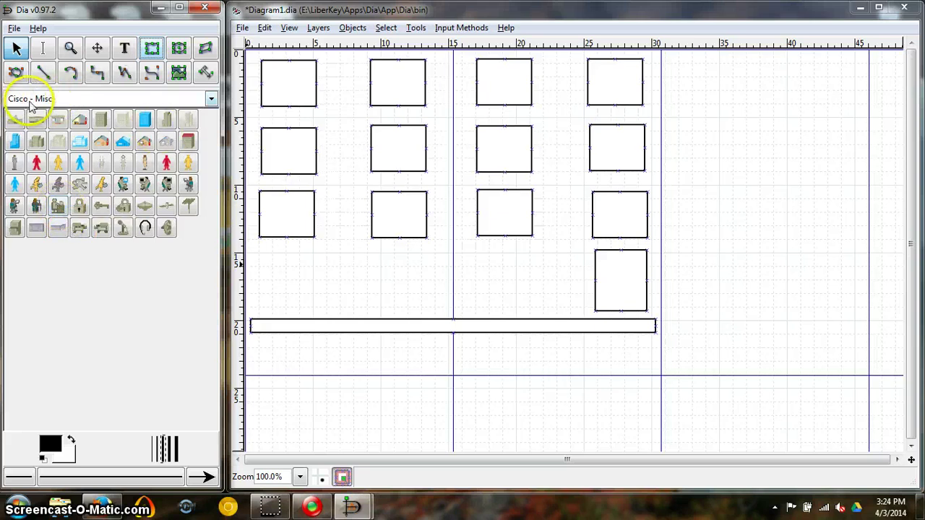
left_click(211, 99)
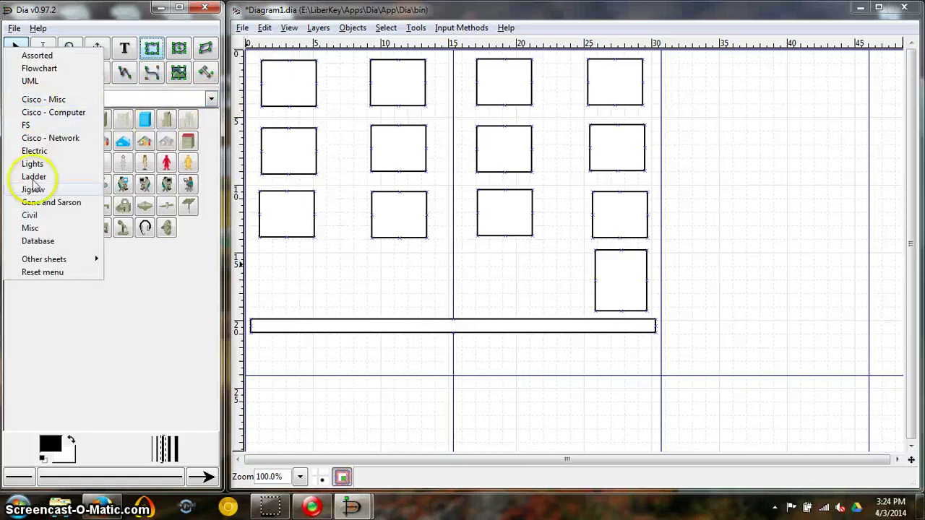
mouse_move(34, 261)
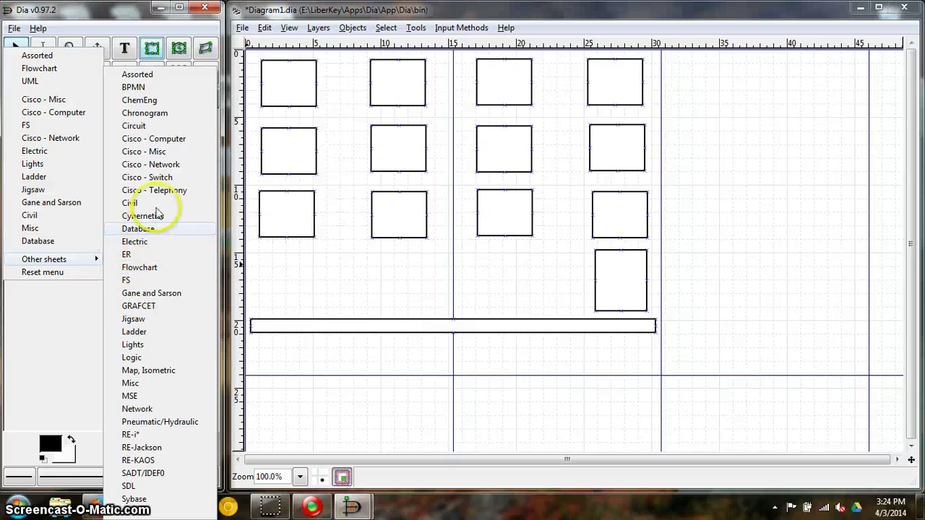
left_click(161, 154)
left_click(212, 100)
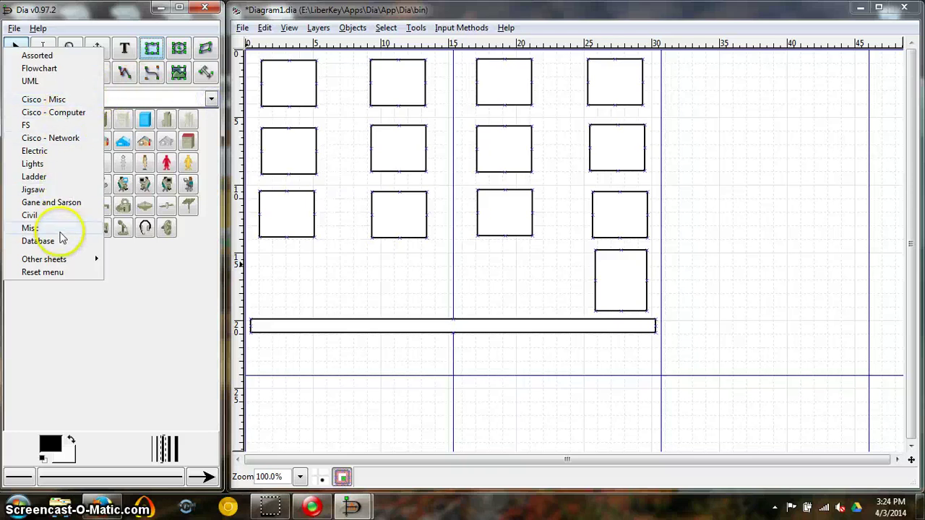
left_click(62, 101)
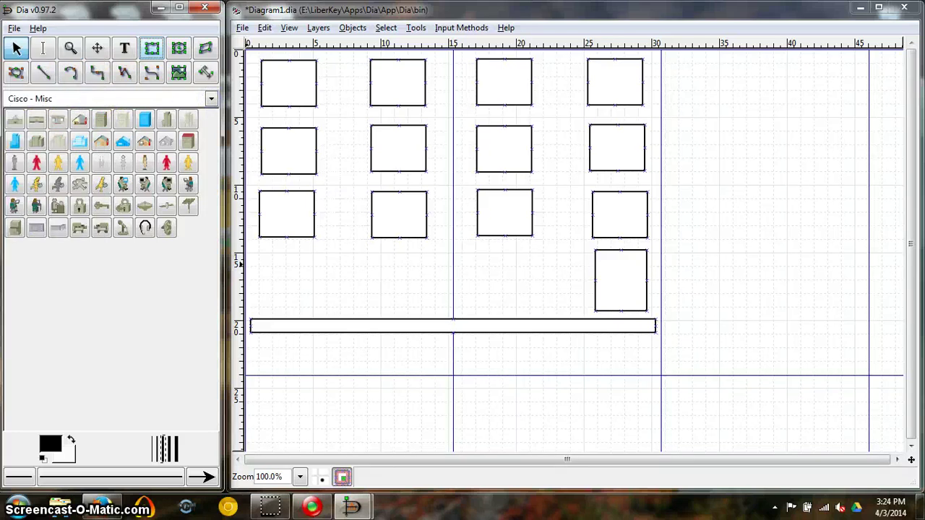
- Place the Cisco - Misc figure of a person at a desk above the long box and enlarge it to about 4.5 by 5 units
left_click(60, 208)
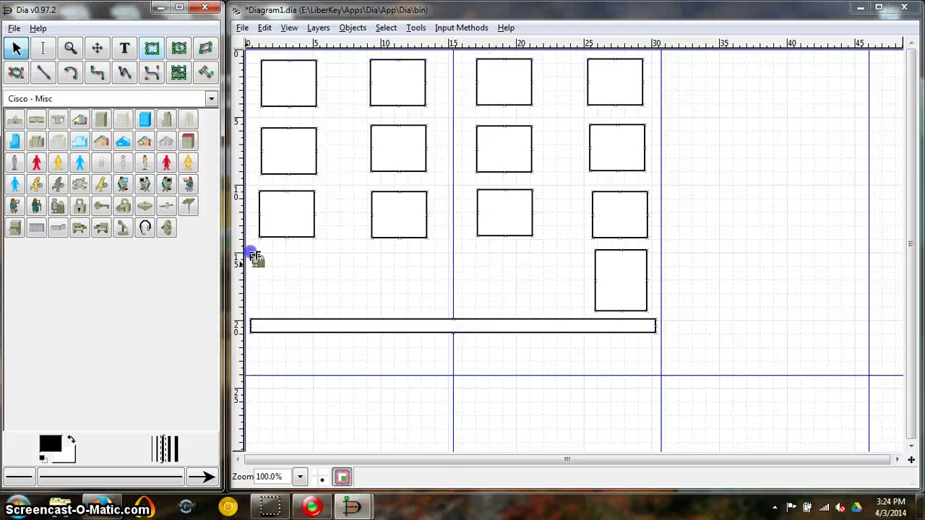
left_click(477, 267)
left_click_drag(477, 267, 459, 247)
left_click(499, 292)
left_click_drag(504, 301, 519, 311)
- Delete the plain box below the last desk of the third row and move the seated figure into its place
left_click(627, 296)
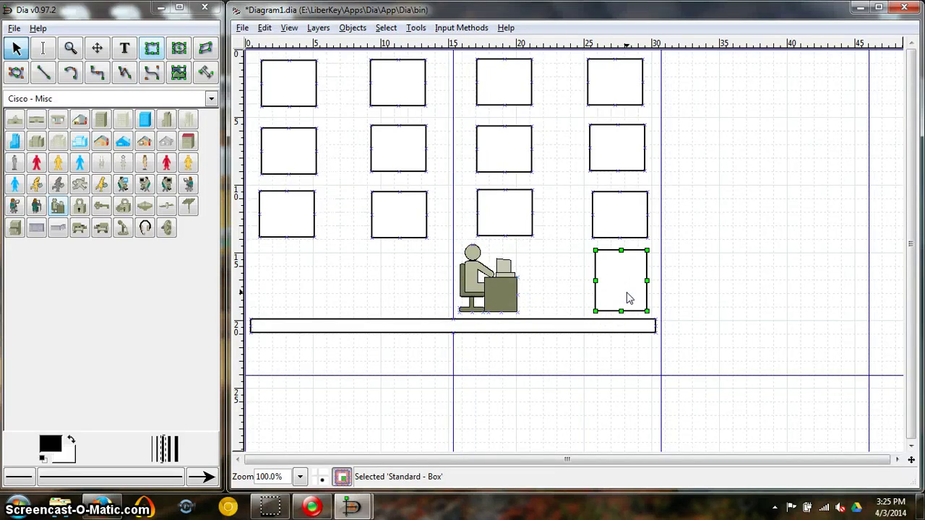
key("Delete")
left_click_drag(477, 280, 611, 279)
left_click(684, 282)
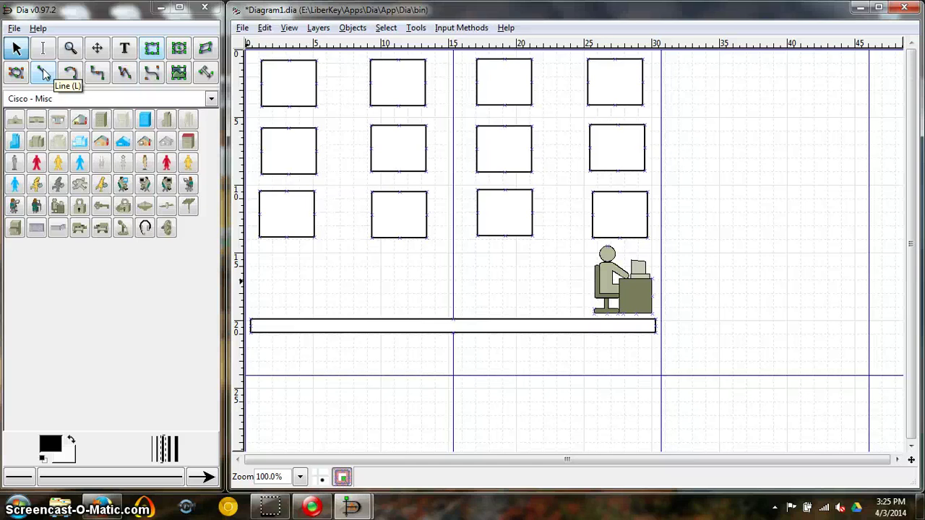
- Draw a diagonal arrow about 4.5 units long, pointing down to the left end of the long thin box
left_click(43, 72)
left_click(272, 269)
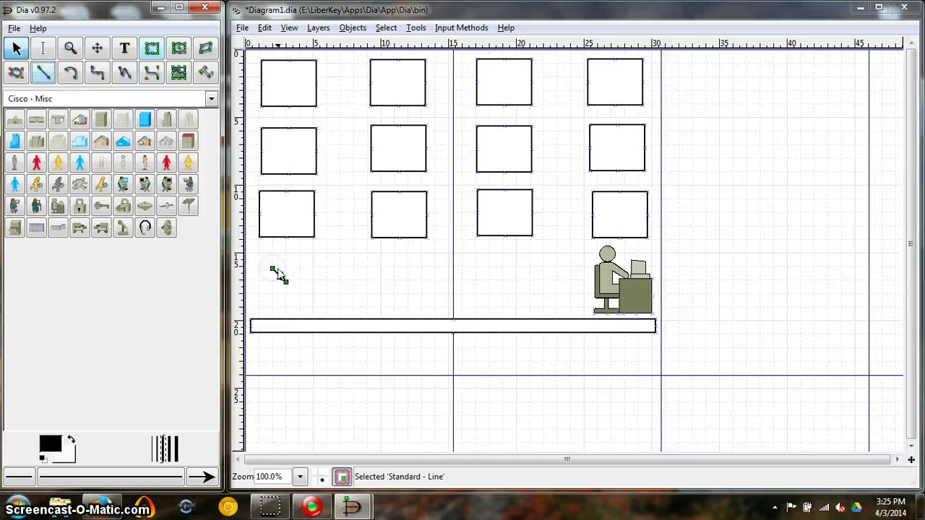
left_click_drag(276, 271, 310, 259)
left_click_drag(251, 313, 358, 290)
left_click_drag(311, 262, 334, 314)
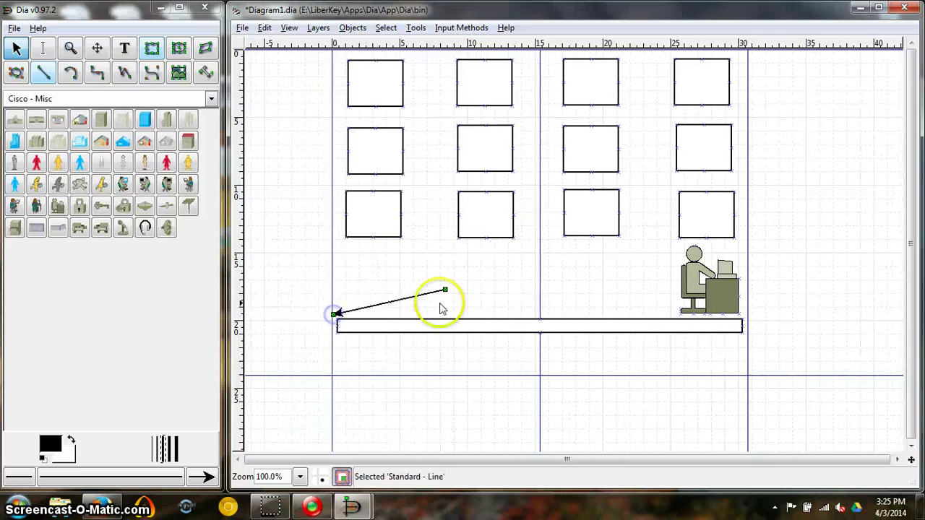
left_click_drag(443, 289, 381, 279)
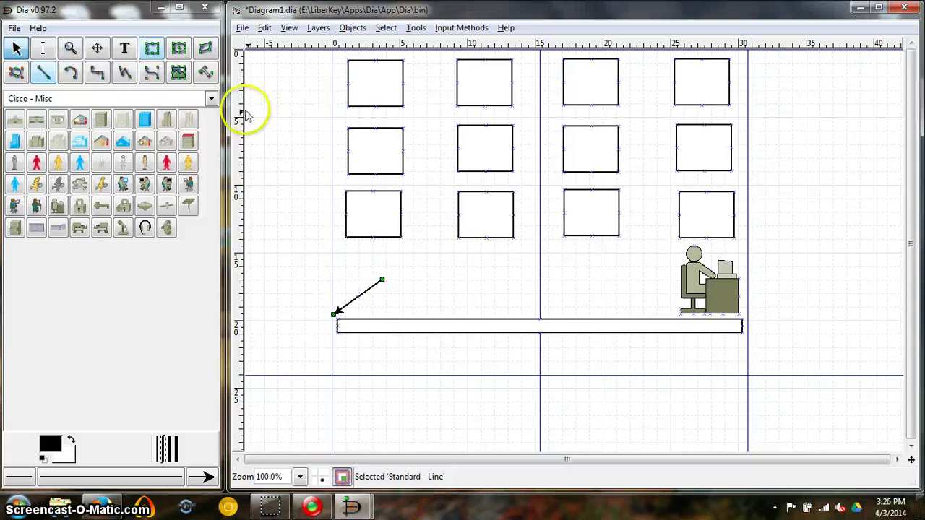
- Add the text label "Student #1" on the first desk of the top row
left_click(124, 48)
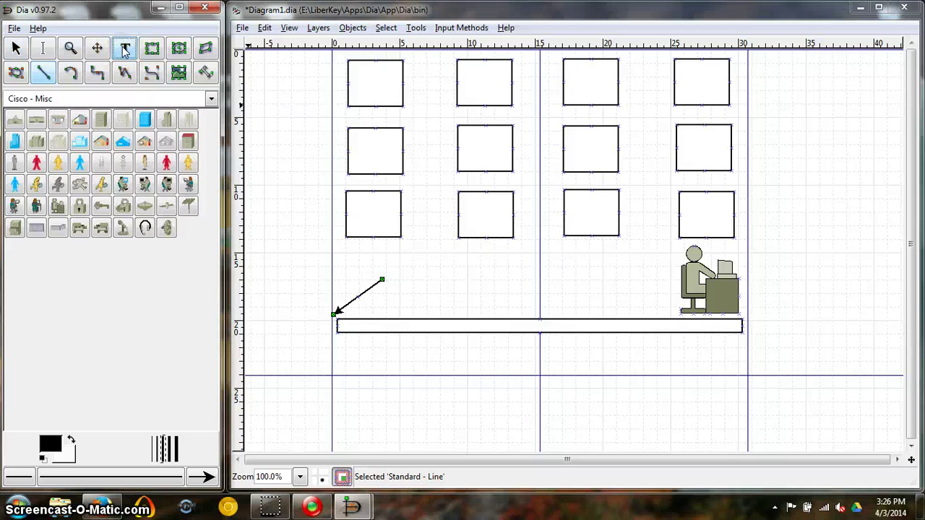
left_click(125, 50)
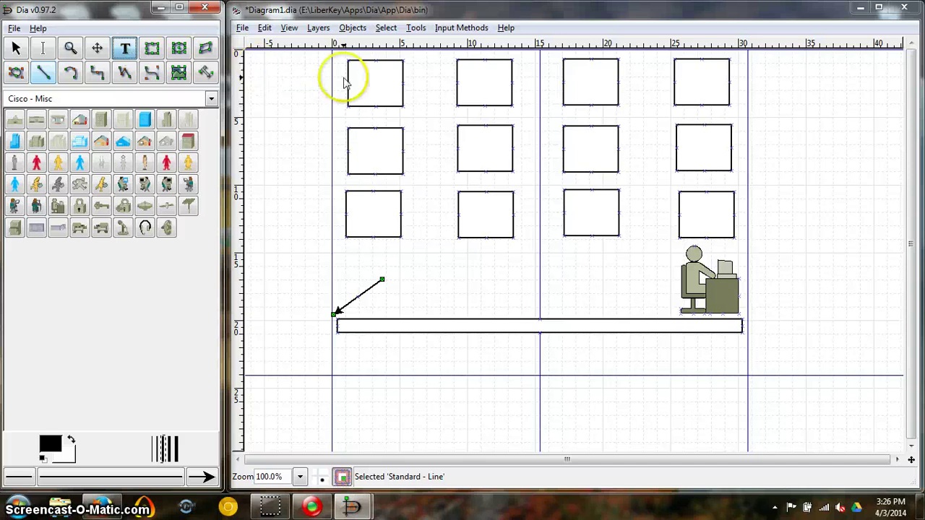
left_click(370, 83)
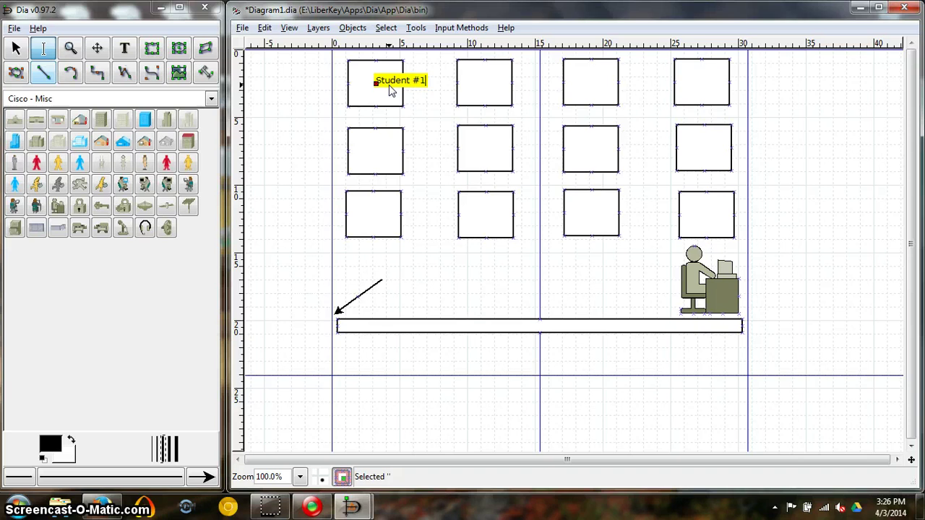
left_click(421, 116)
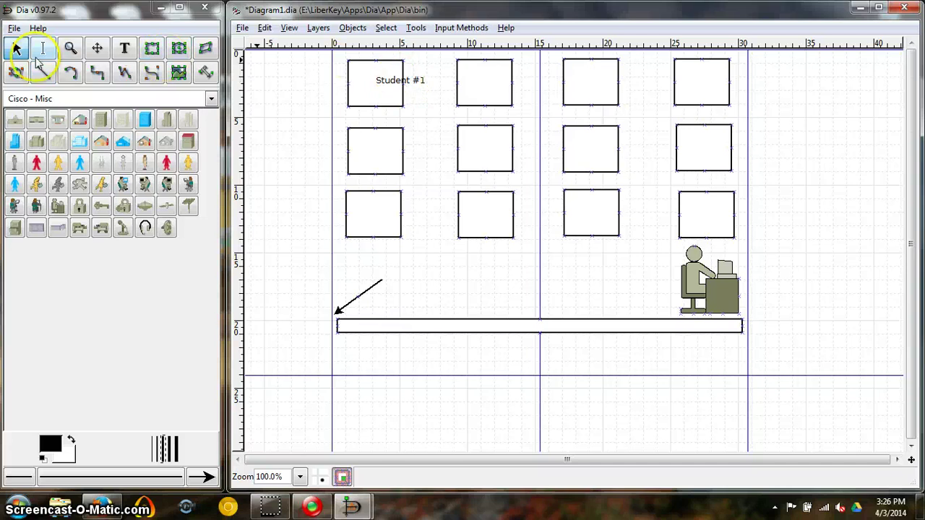
- Move the "Student #1" label so that it fits inside the first desk of the top row
left_click(14, 46)
left_click(361, 83)
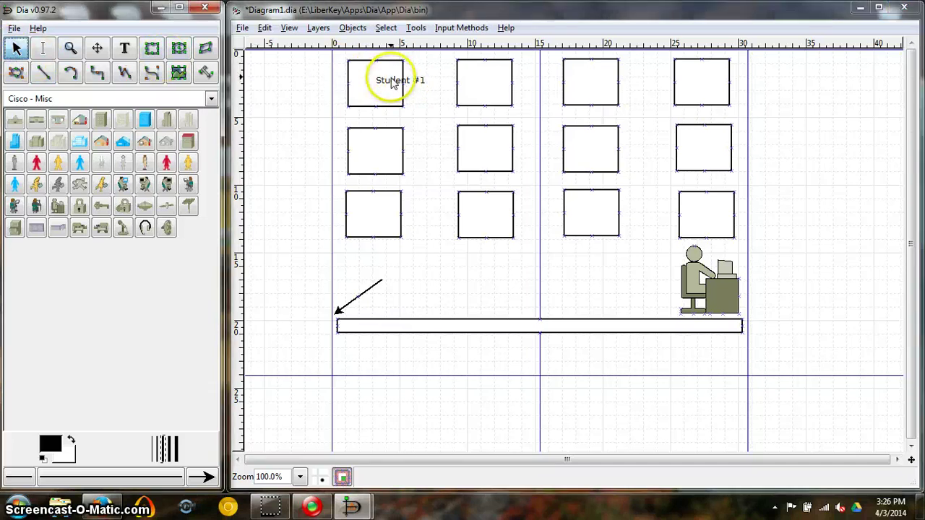
left_click(18, 49)
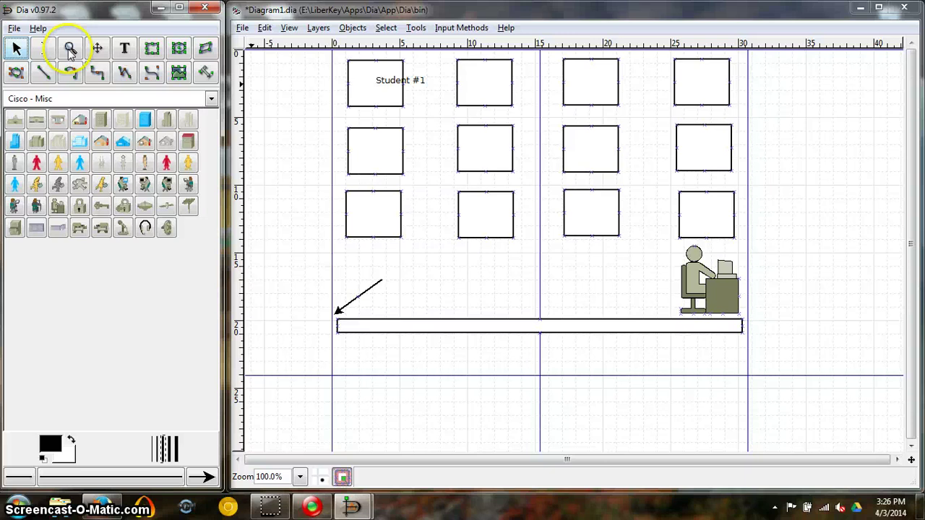
left_click_drag(397, 81, 375, 79)
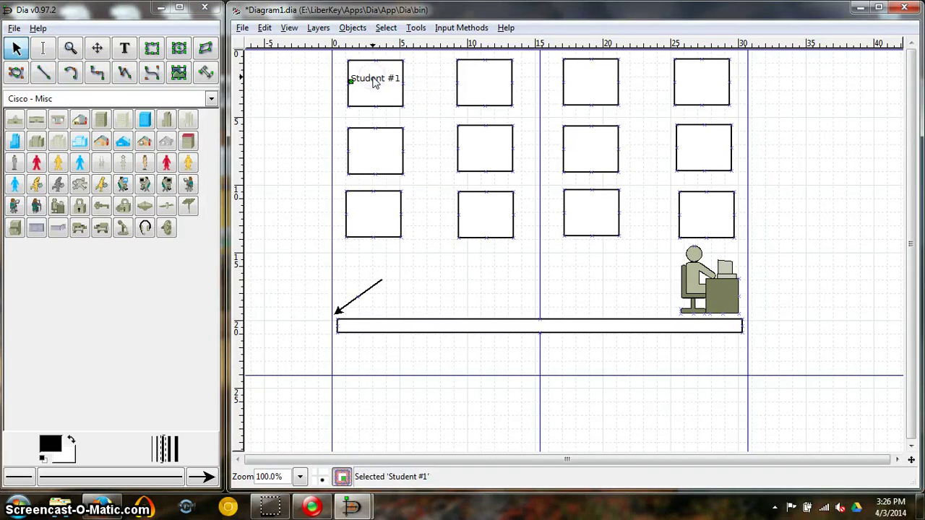
- Examine the font and text color choices in the text properties of the "Student #1" label
double_click(372, 78)
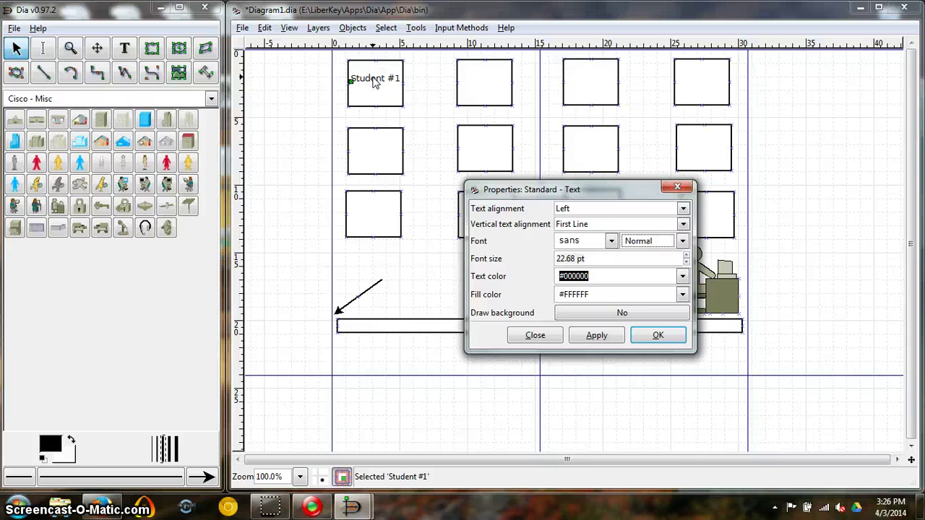
left_click(680, 189)
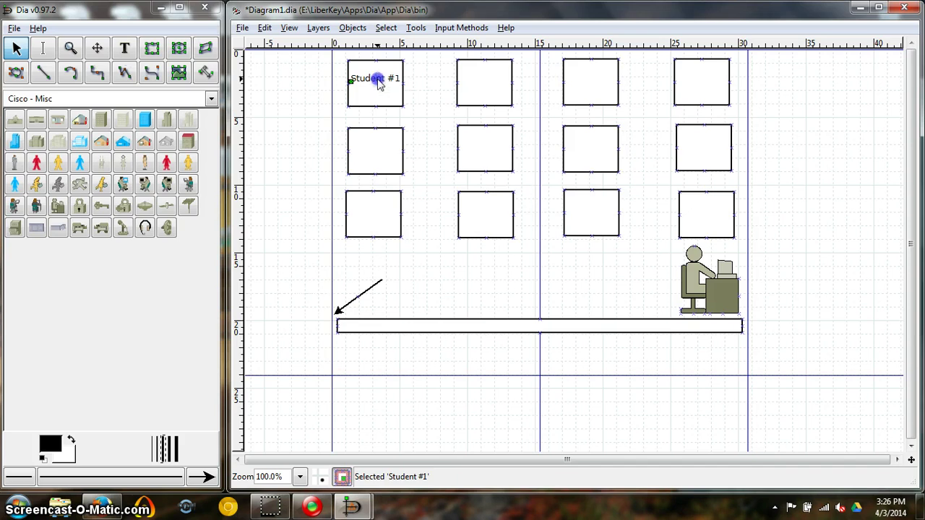
double_click(378, 83)
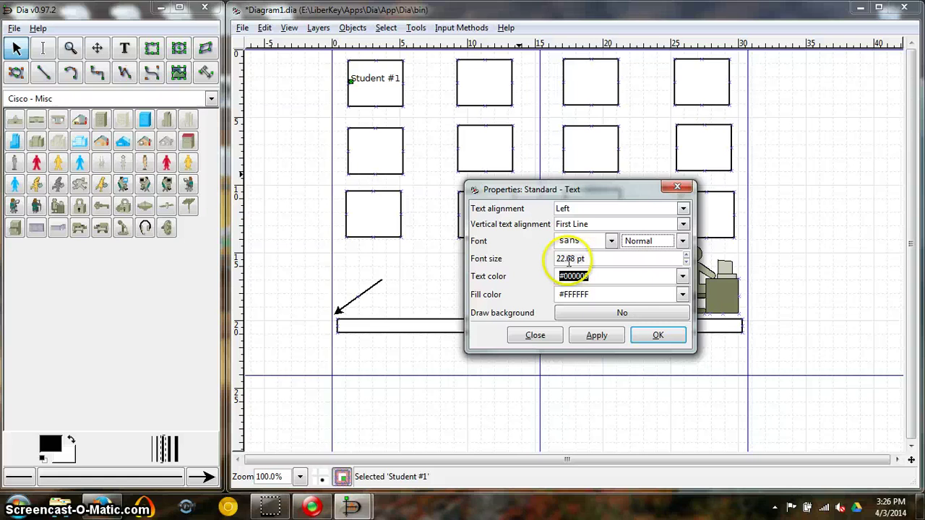
left_click(615, 243)
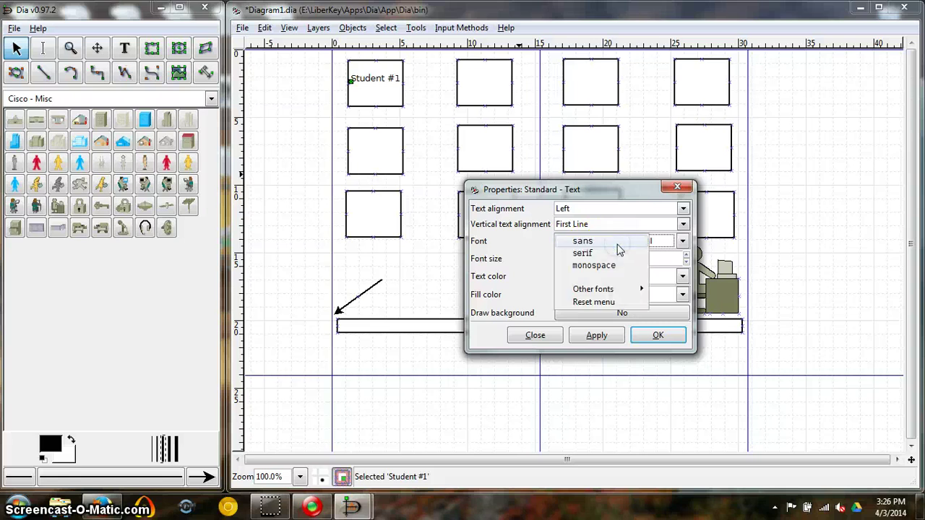
left_click(609, 244)
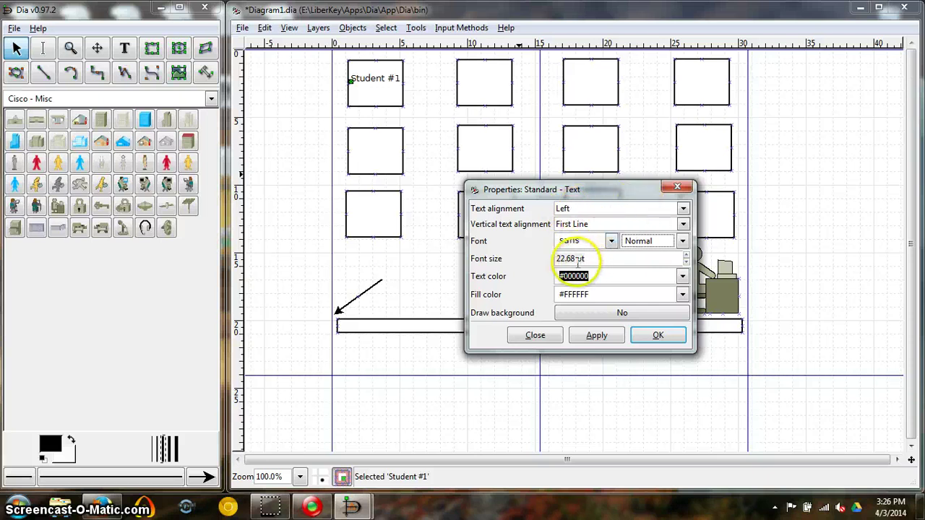
left_click(682, 277)
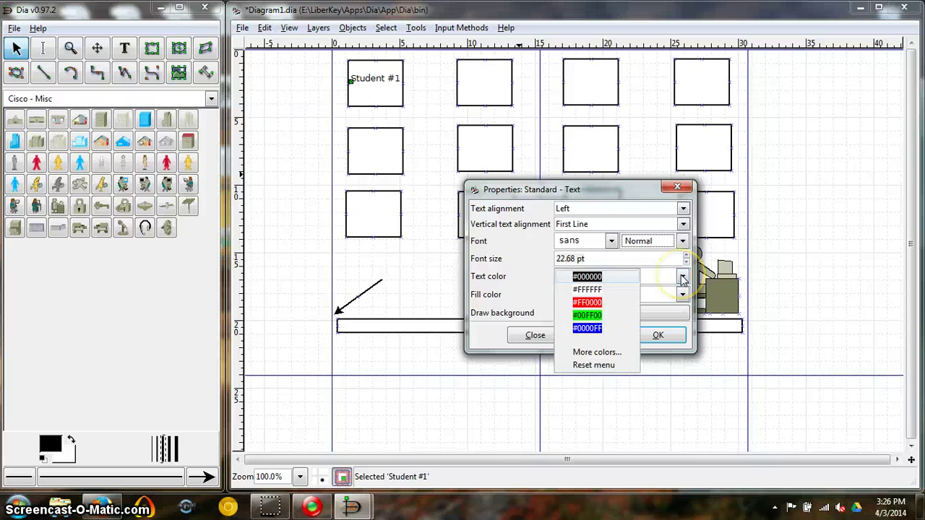
left_click(518, 278)
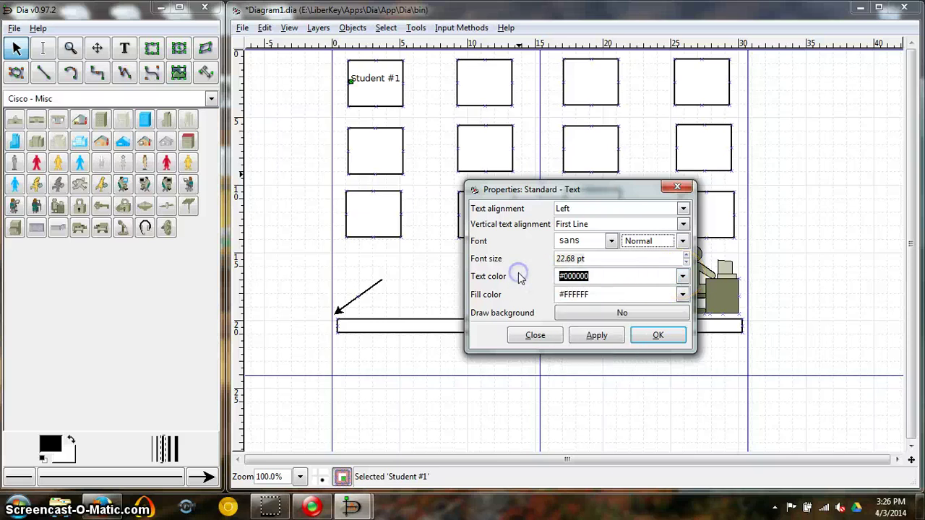
- Try font sizes of 30 pt and 22 pt on the "Student #1" label
triple_click(580, 258)
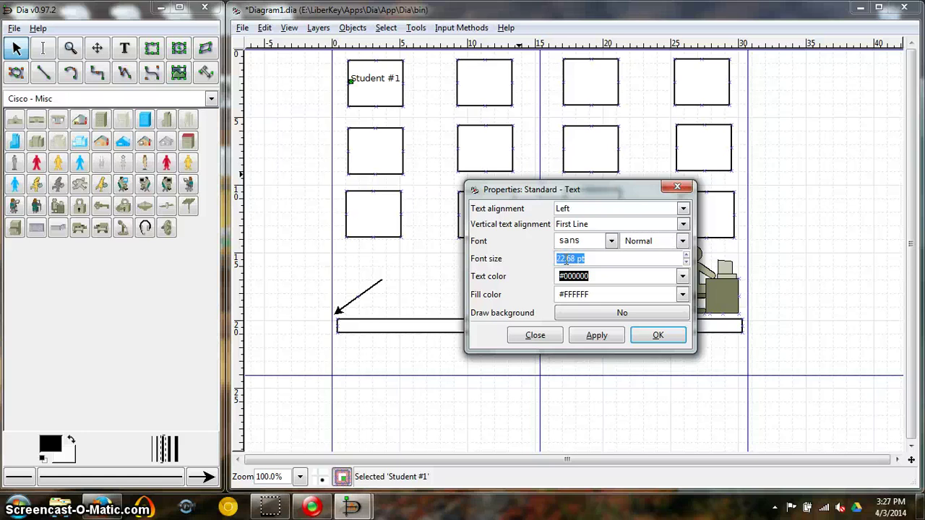
type("30")
left_click(599, 336)
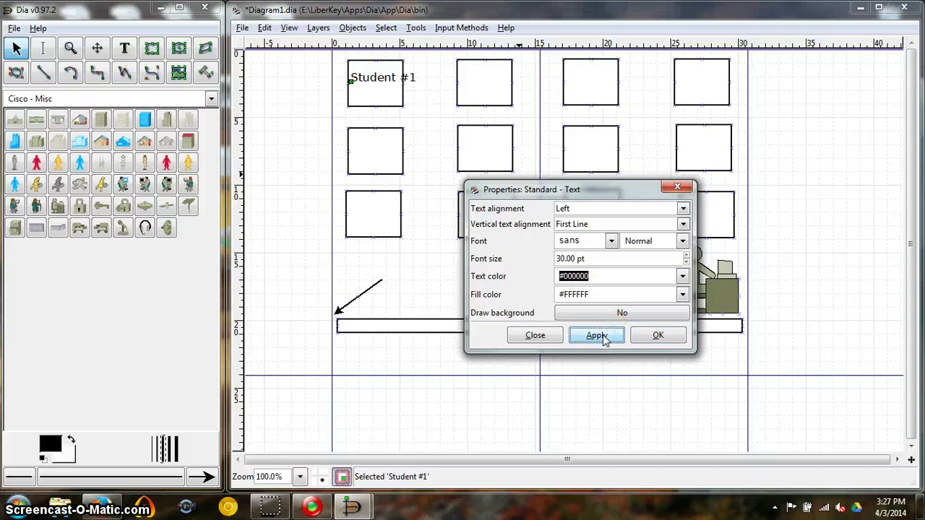
left_click(570, 258)
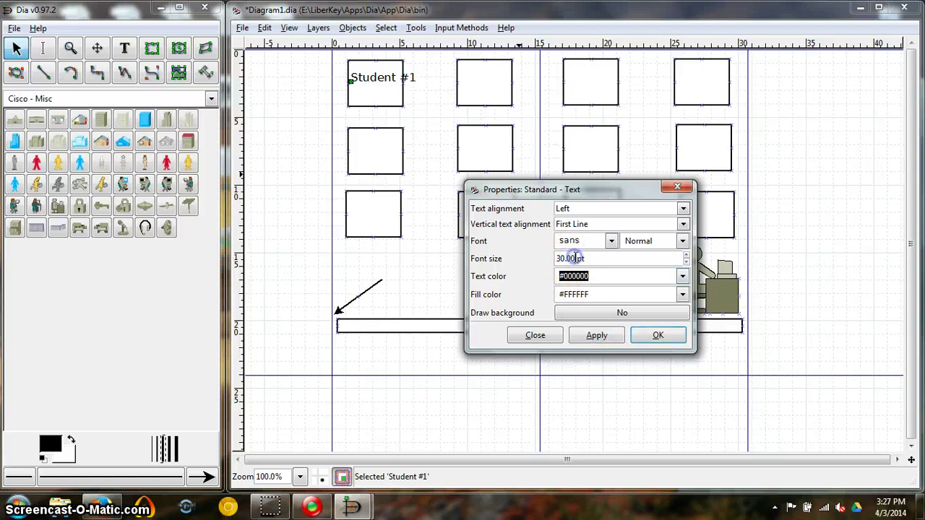
left_click(567, 258)
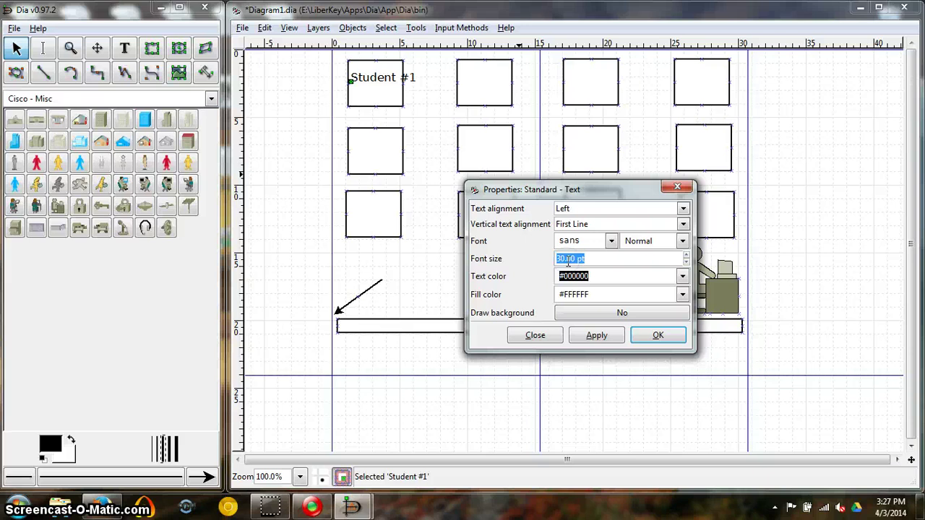
type("22")
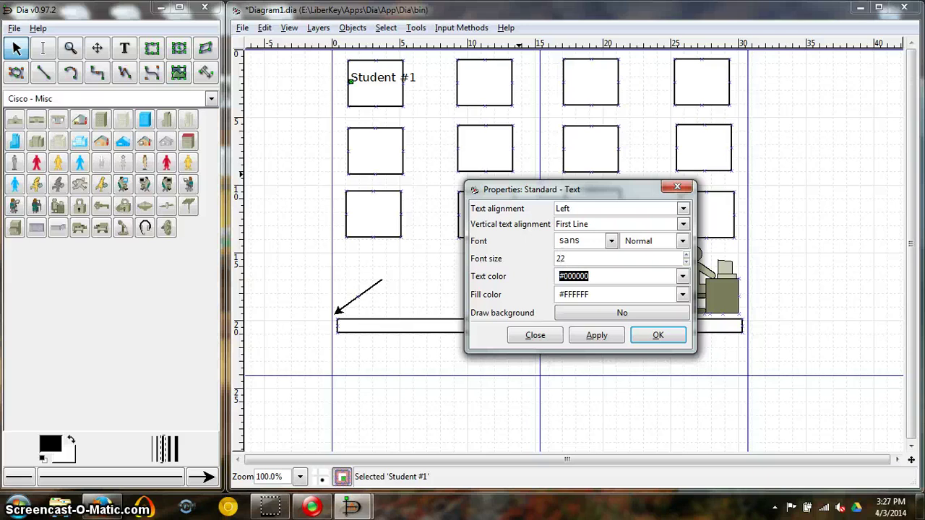
left_click(597, 337)
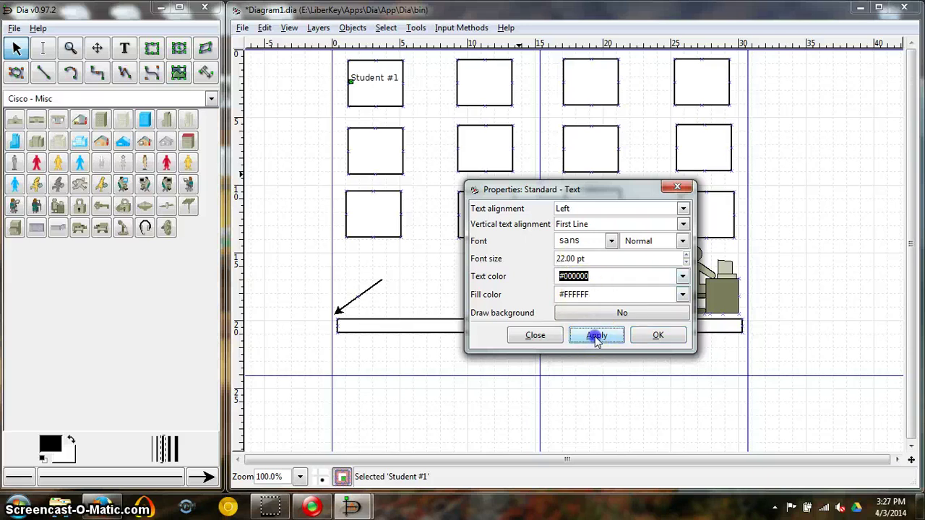
- Set the font size of the "Student #1" label to 23 pt
triple_click(568, 260)
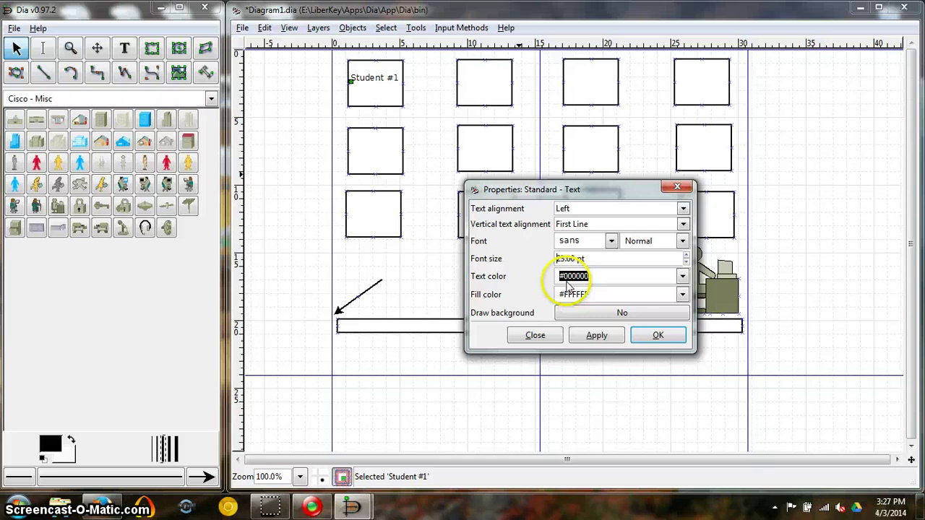
left_click(594, 334)
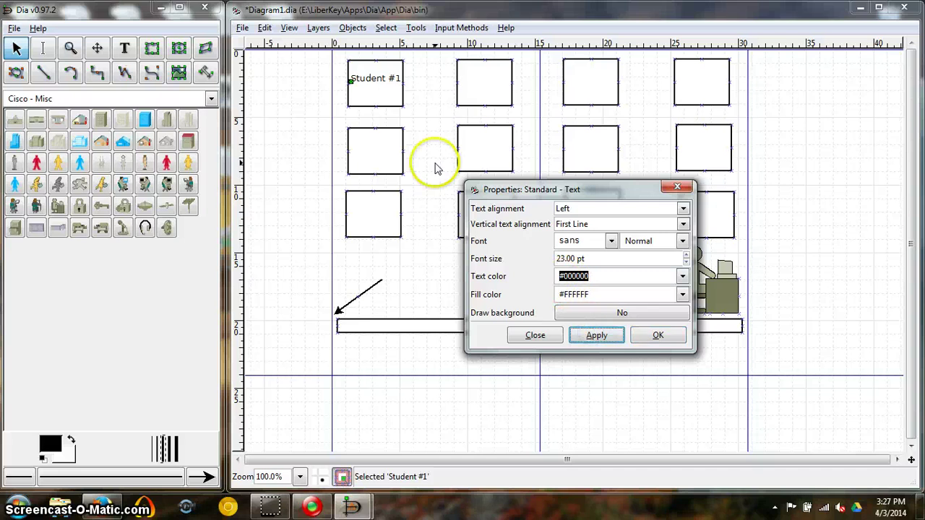
left_click(654, 335)
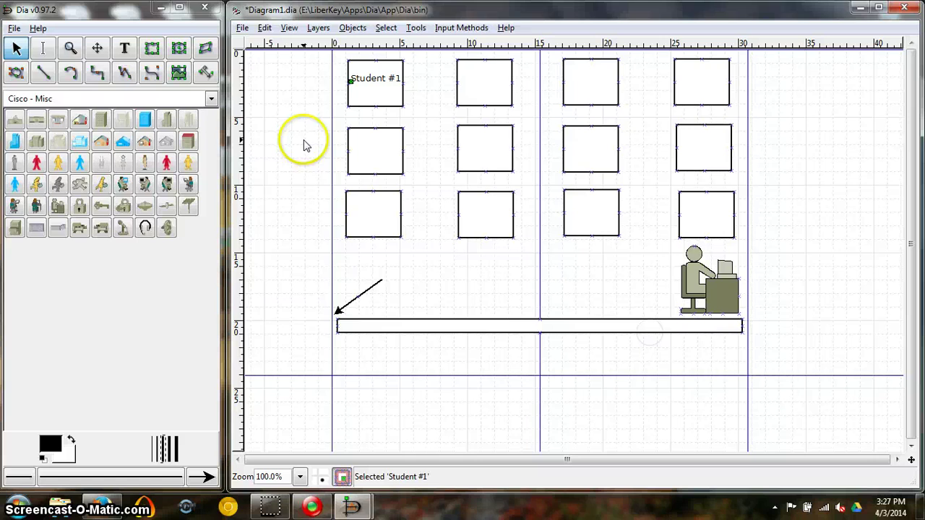
- Add the text label "Student #2" on the second desk of the top row and move it inside the desk
left_click(124, 47)
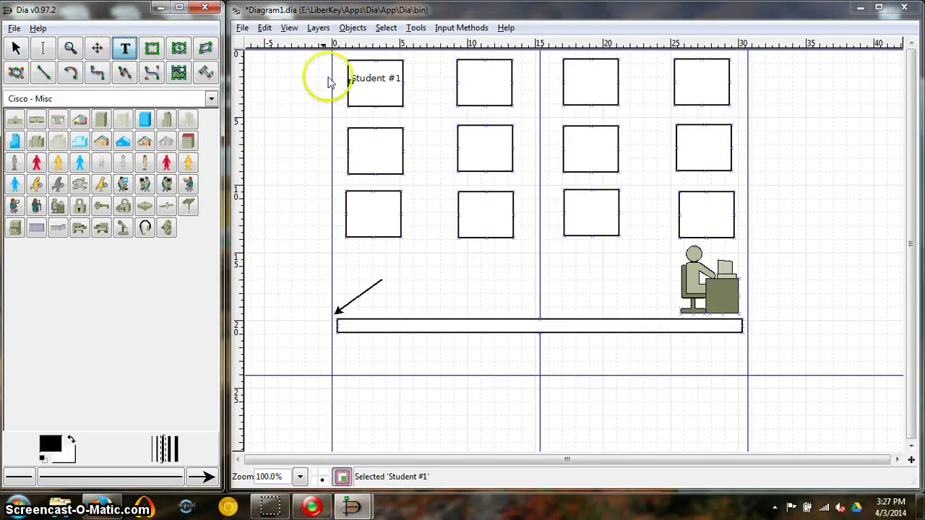
left_click(477, 89)
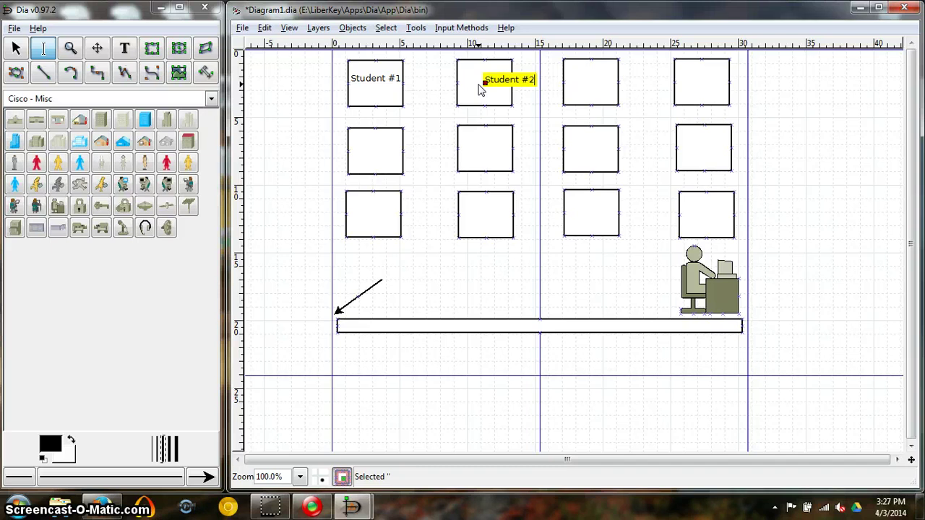
left_click(531, 121)
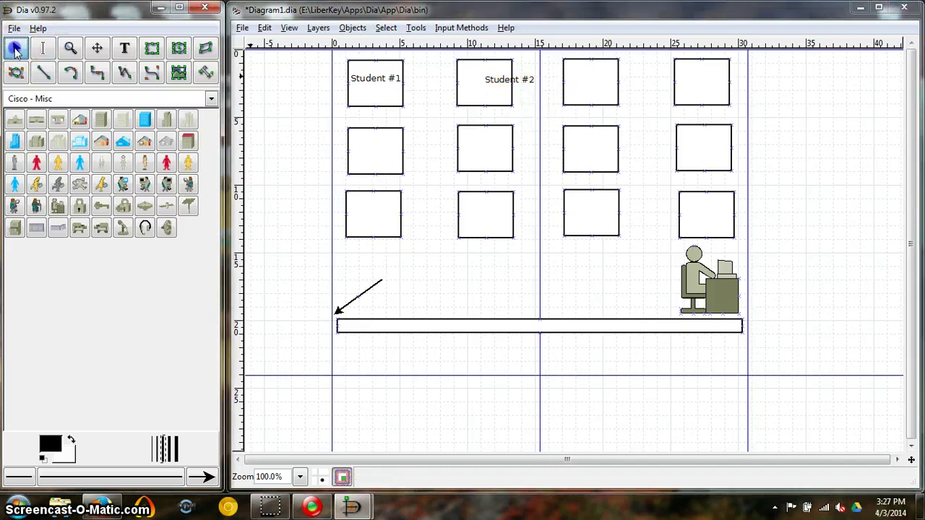
left_click_drag(500, 86, 476, 83)
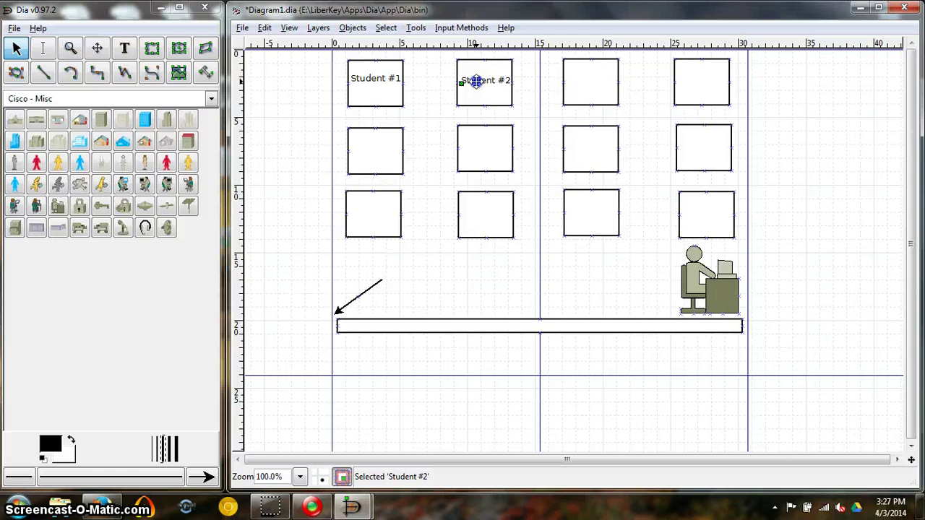
- Set the "Student #2" label's font size to 23 pt and shift it level with the "Student #1" label
double_click(476, 81)
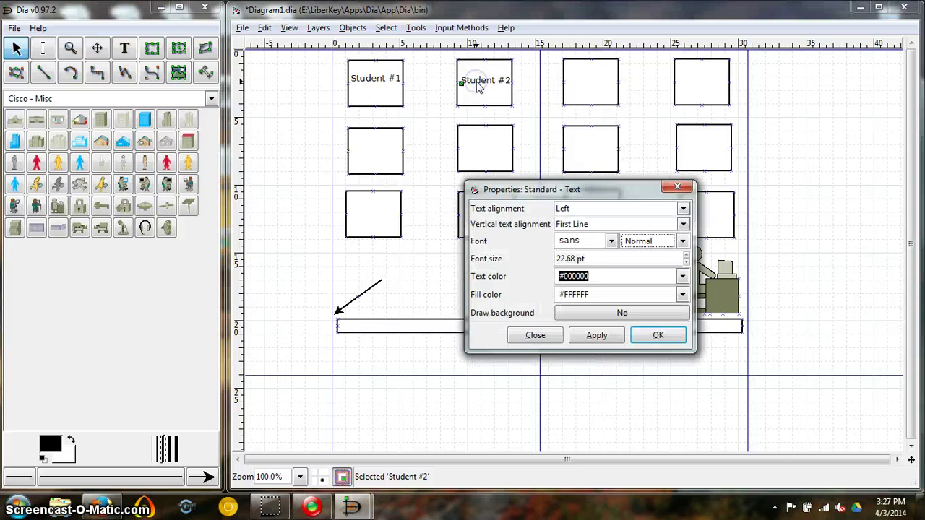
left_click(568, 258)
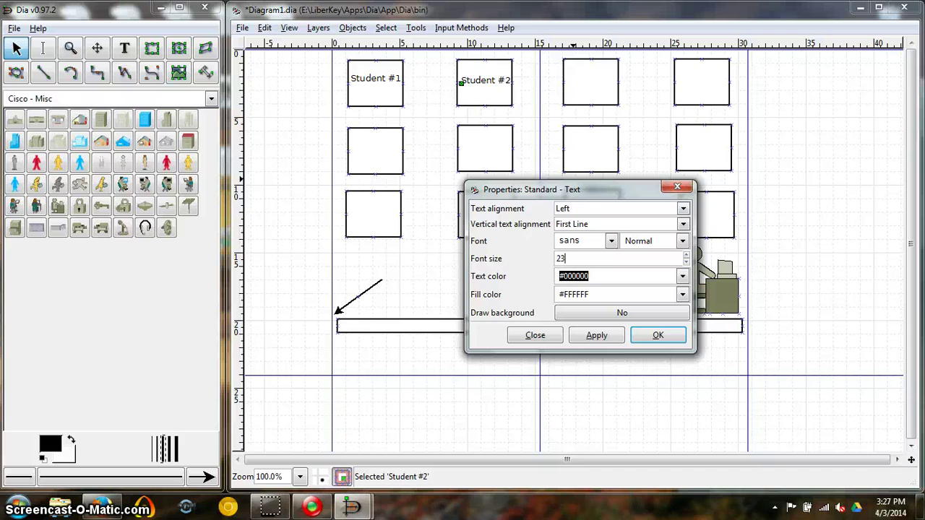
left_click(613, 341)
left_click(654, 336)
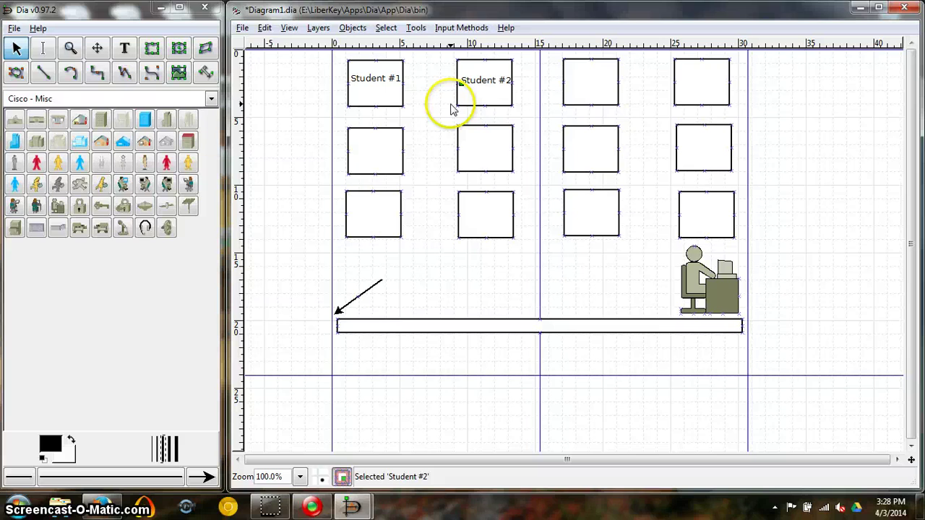
left_click_drag(478, 82, 483, 79)
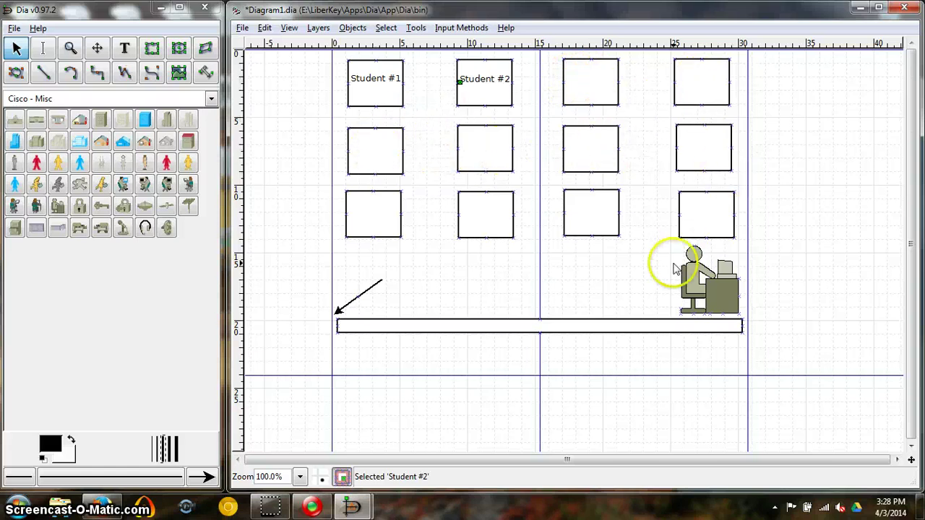
- Add a text label marking the desk with the teacher's name and place it above the seated figure's desk
left_click(125, 49)
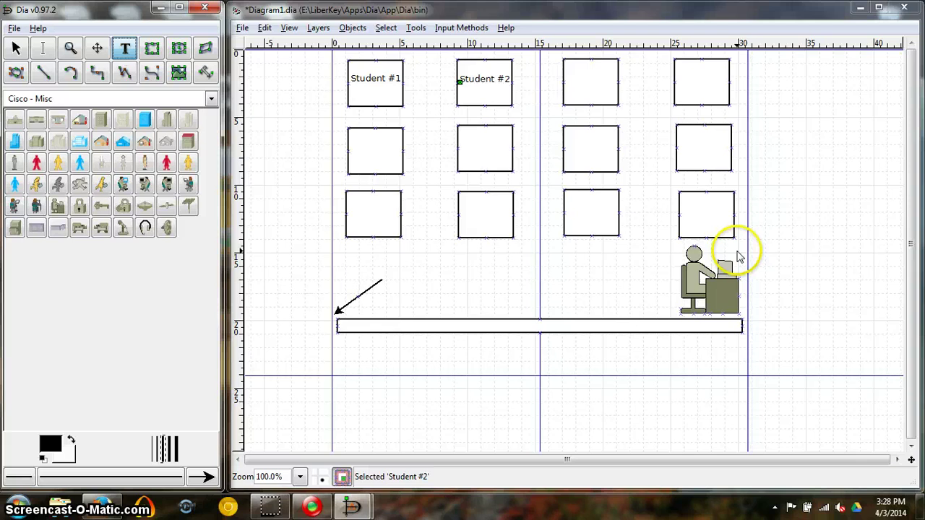
left_click(735, 250)
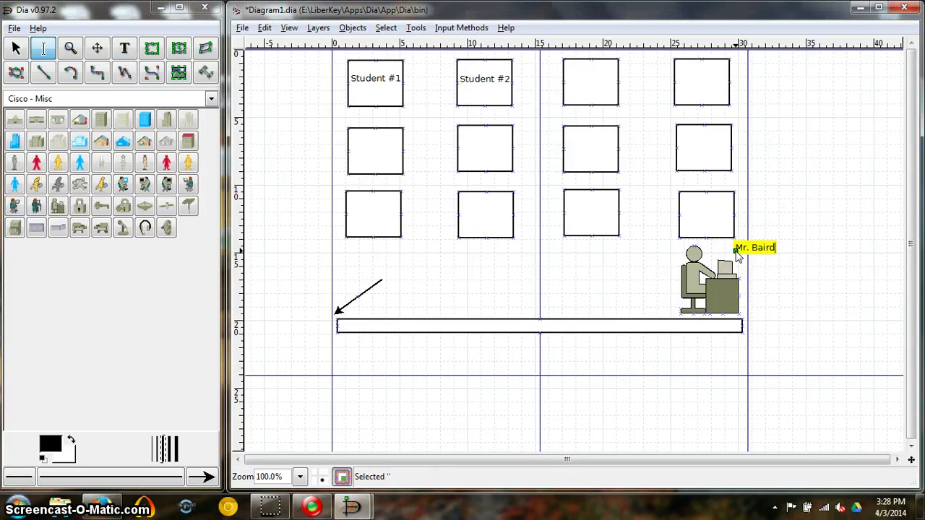
type("Mr. Baird's S")
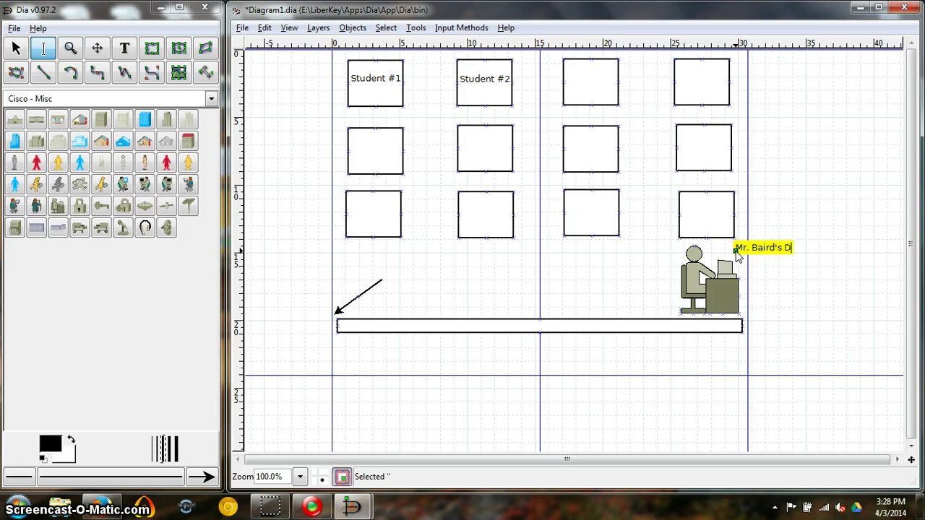
left_click(771, 281)
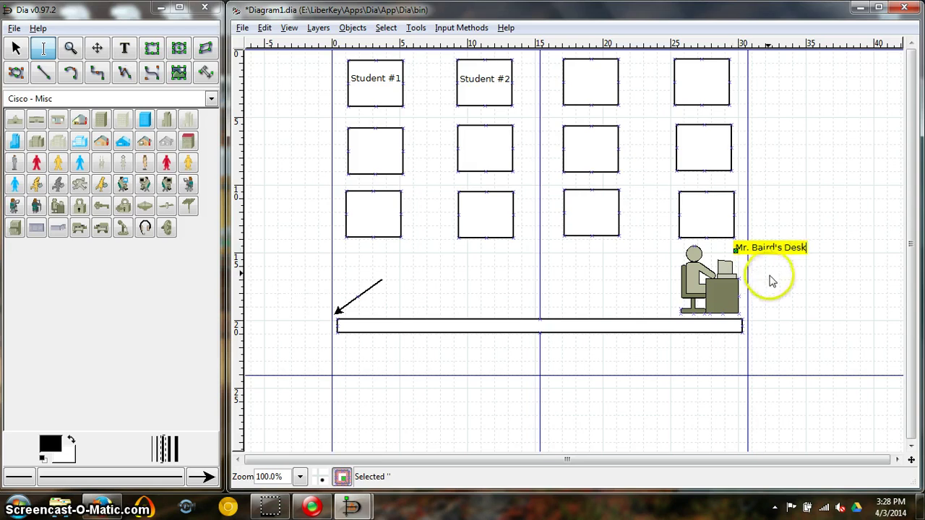
left_click(770, 279)
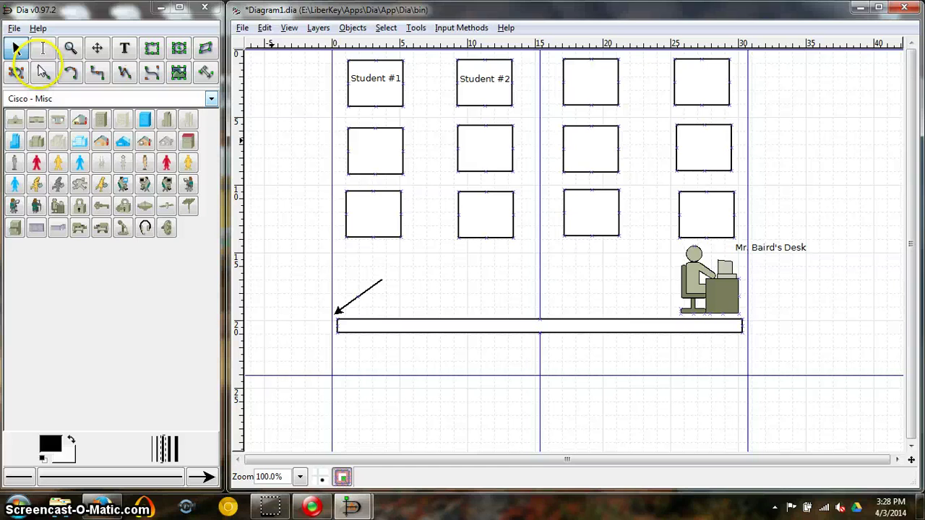
left_click(16, 50)
left_click_drag(779, 248, 755, 250)
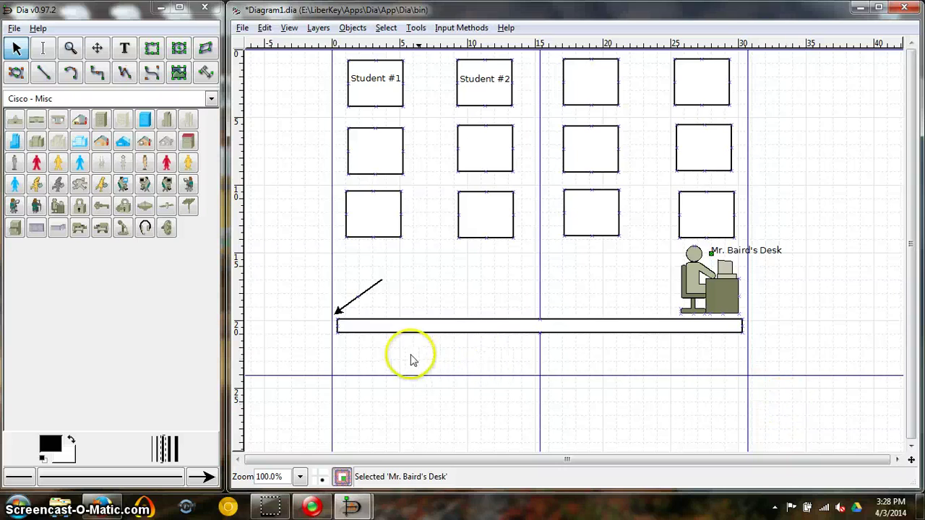
- Add the text label "Chalkboard" and centre it inside the long board rectangle
left_click(125, 51)
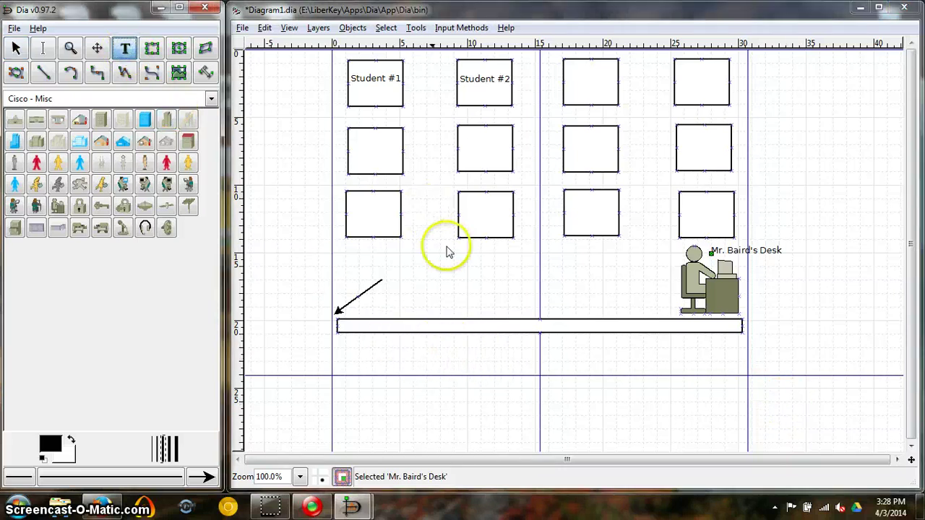
left_click(426, 328)
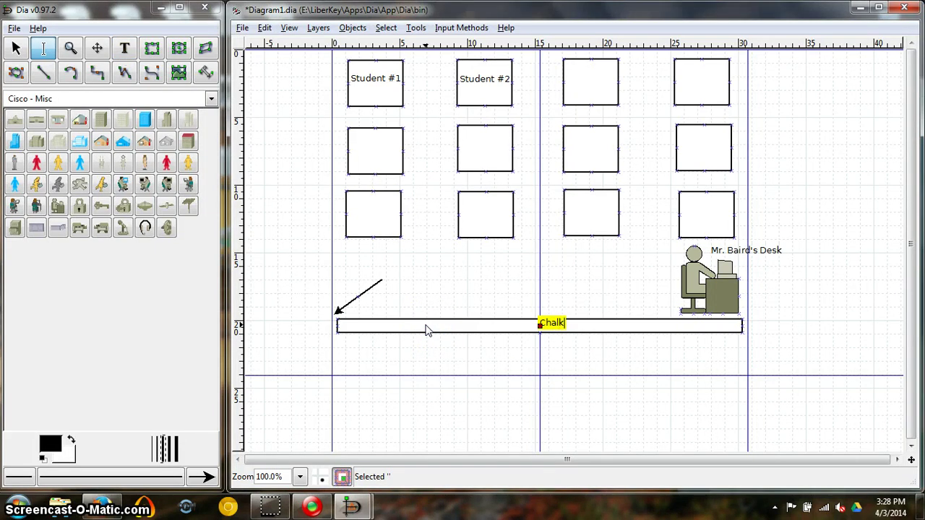
type("chalkba")
key("BackSpace")
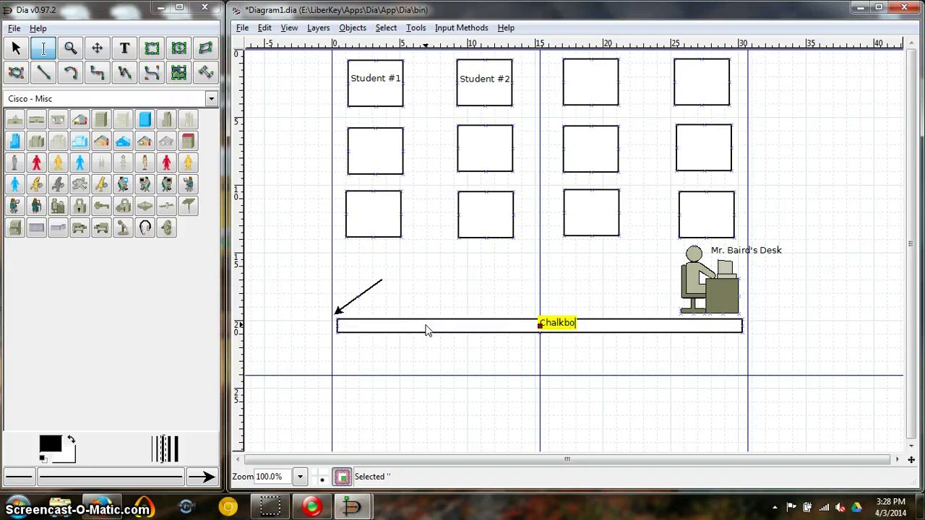
left_click(428, 354)
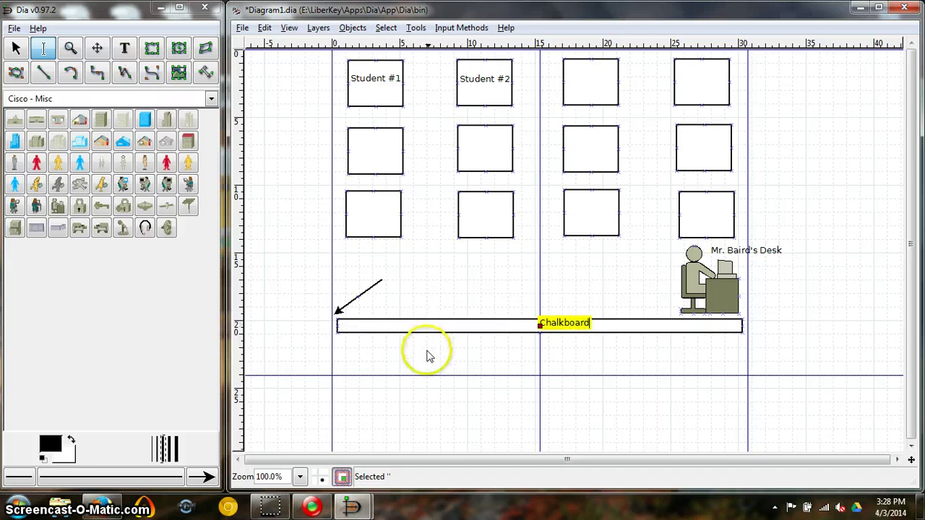
left_click(567, 329)
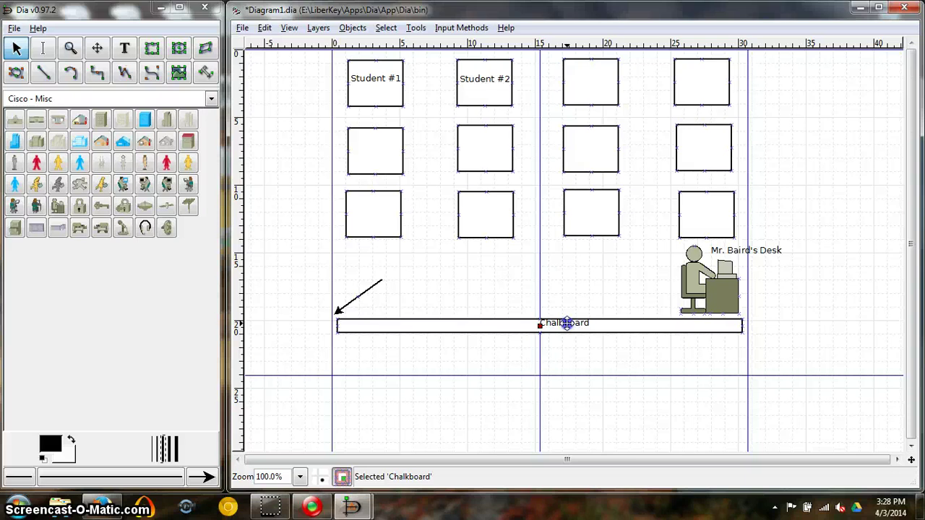
left_click_drag(567, 329, 543, 326)
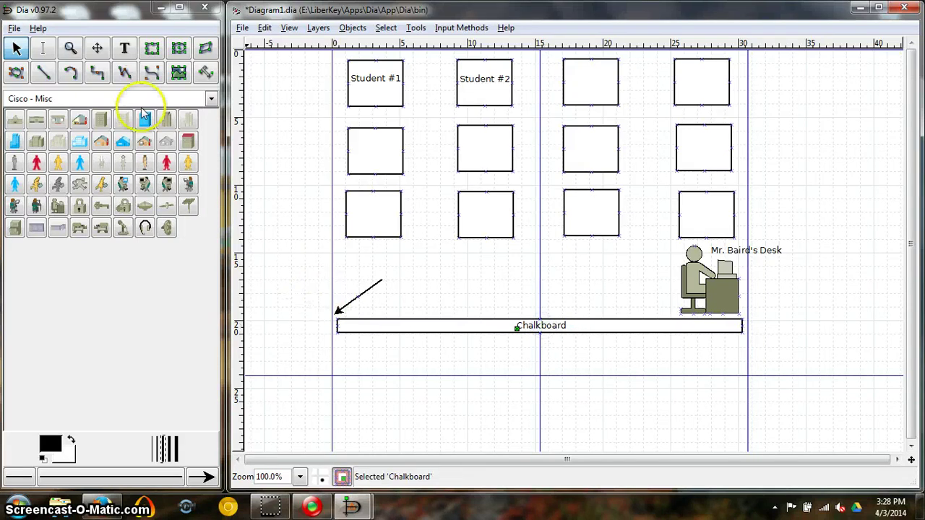
- Add the text label "Door" above the diagonal arrow and move it closer to the arrow
left_click(124, 48)
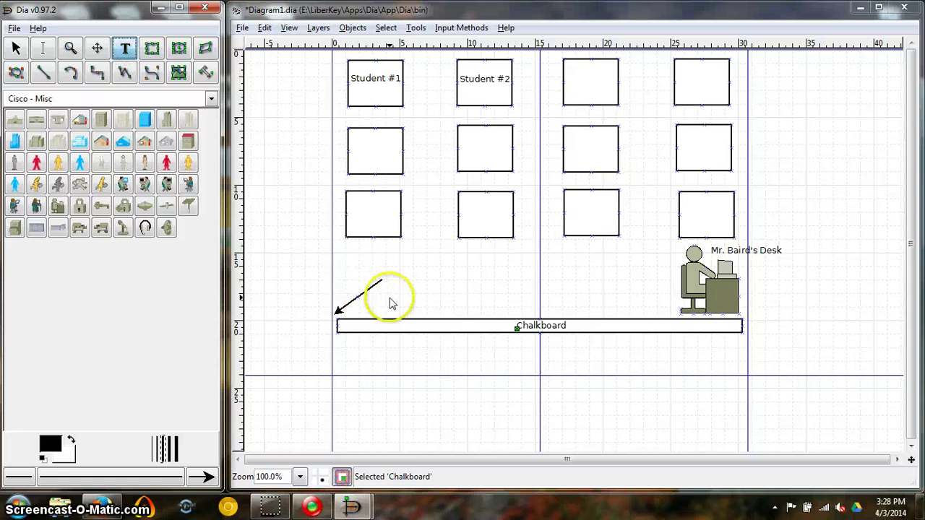
left_click(349, 279)
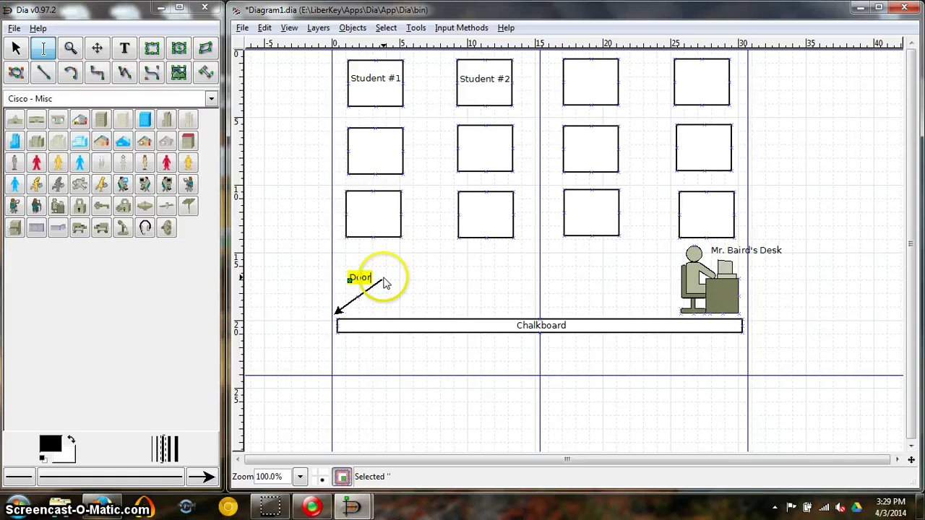
left_click(412, 276)
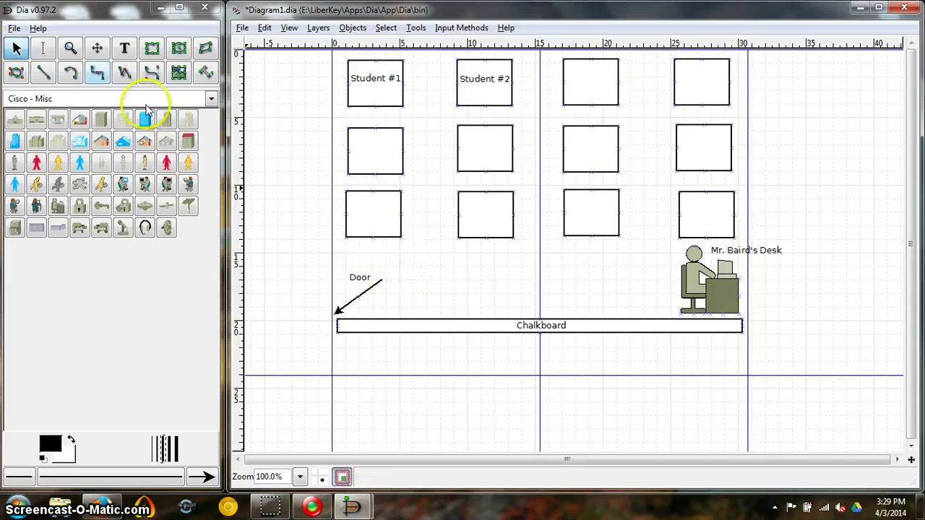
left_click_drag(356, 276, 350, 286)
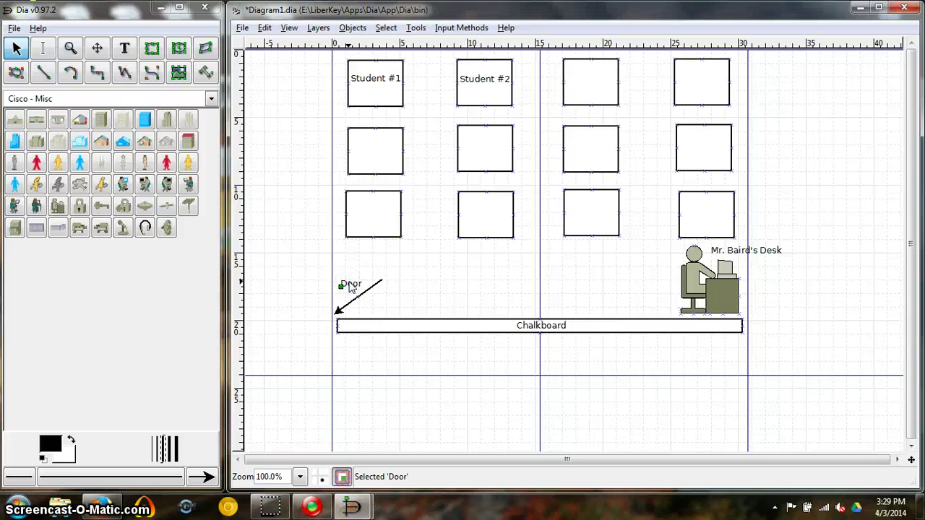
left_click(466, 329)
- Browse the Cisco - Computer and Cisco - Network shape sheets and the list of other sheets, returning to Cisco - Misc
left_click(212, 99)
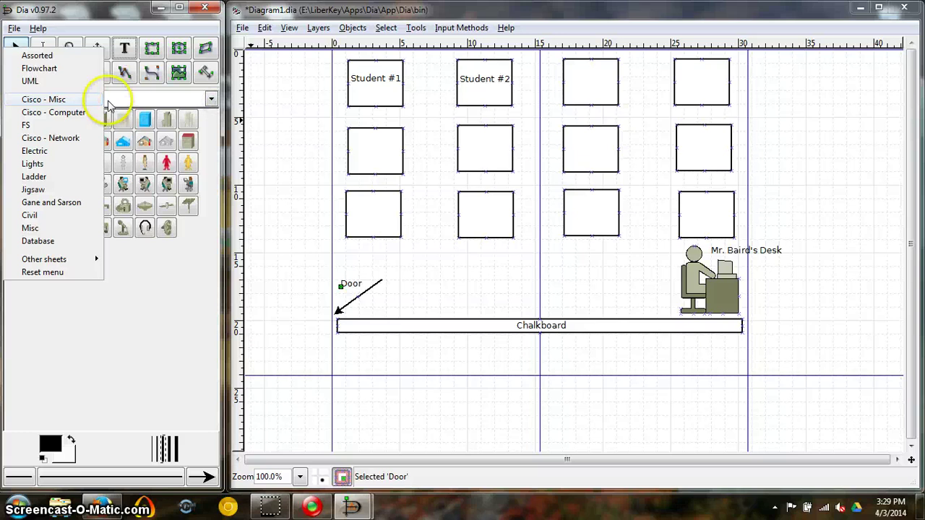
left_click(60, 115)
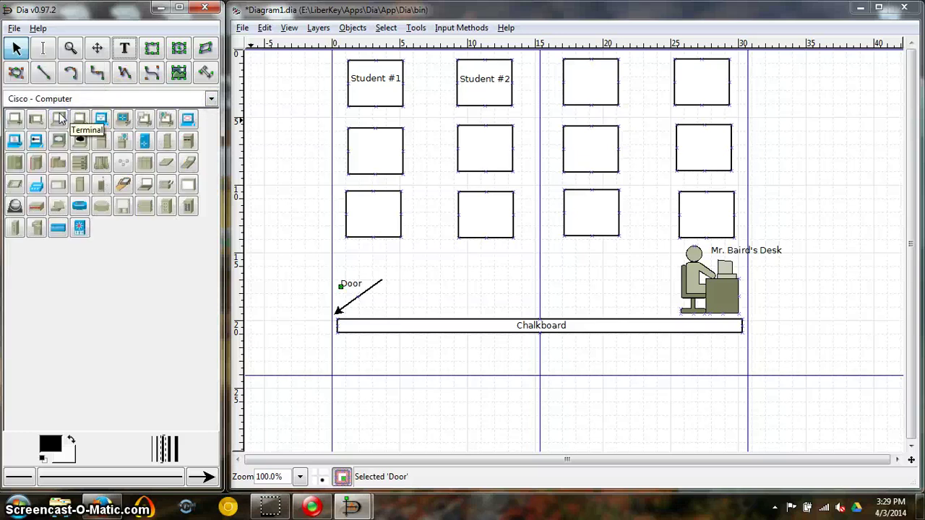
left_click(212, 99)
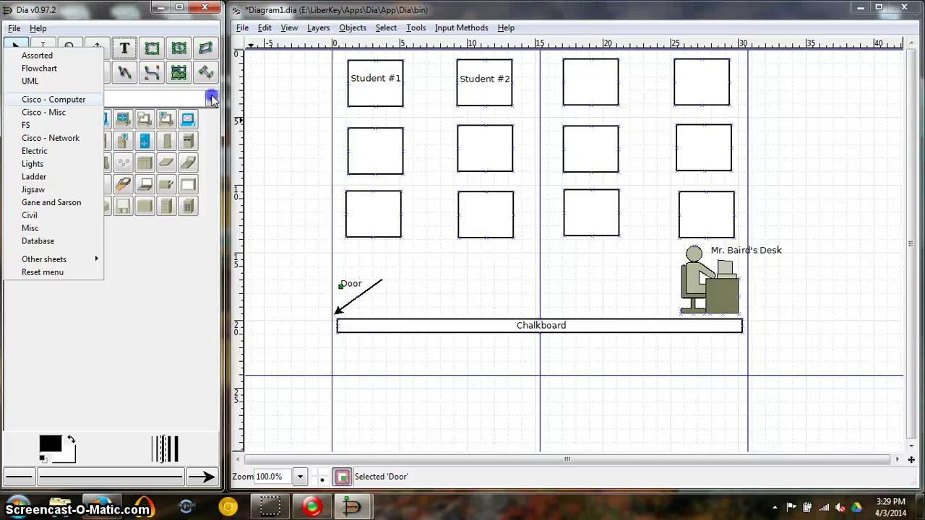
left_click(58, 138)
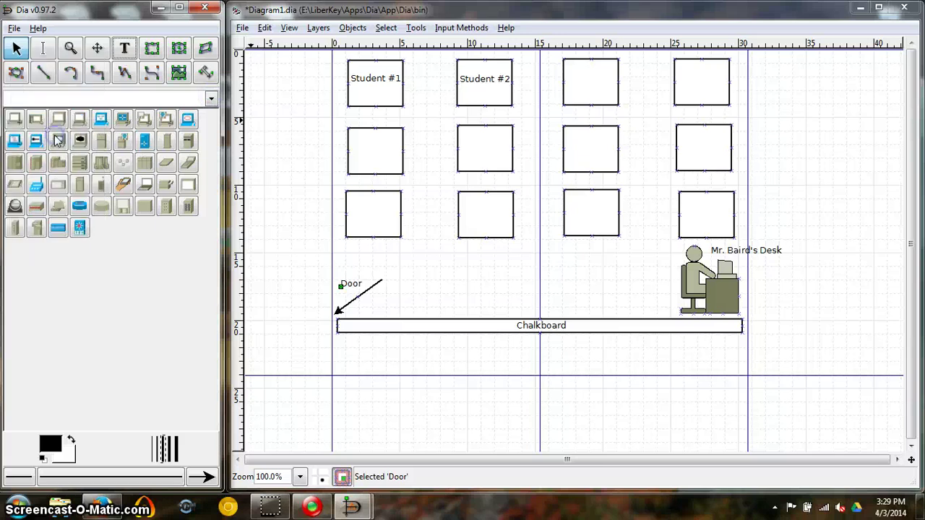
left_click(211, 99)
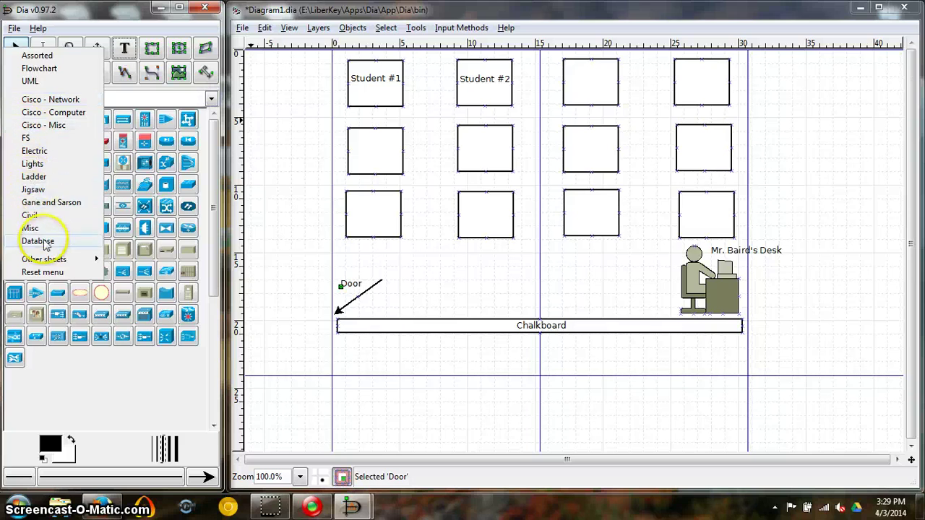
mouse_move(49, 265)
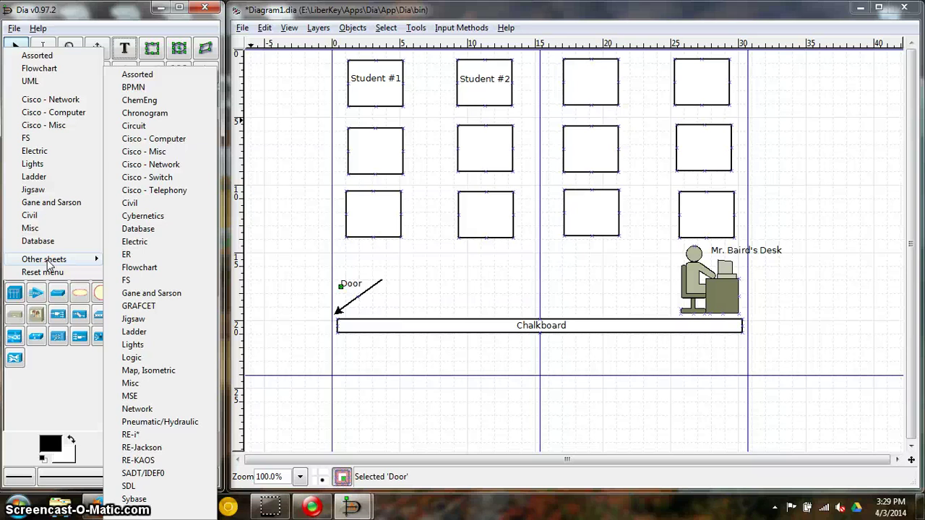
left_click(45, 125)
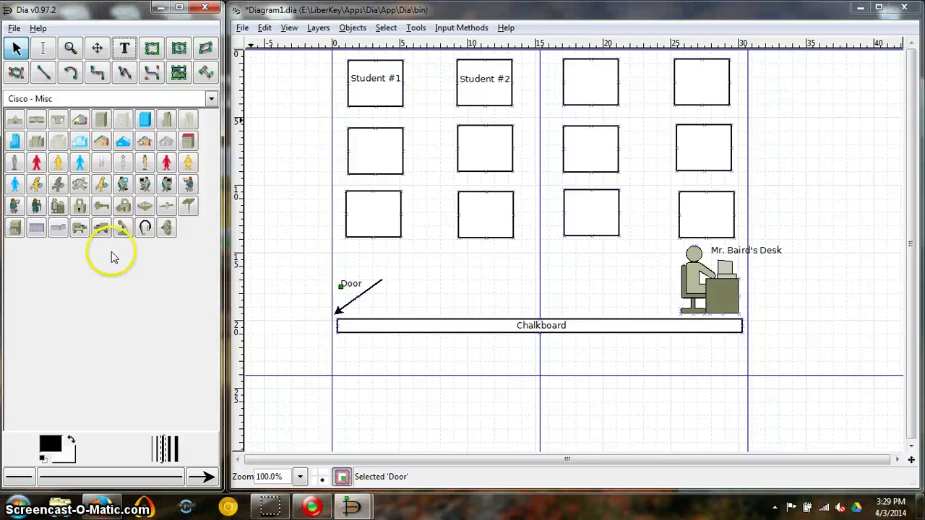
left_click(88, 275)
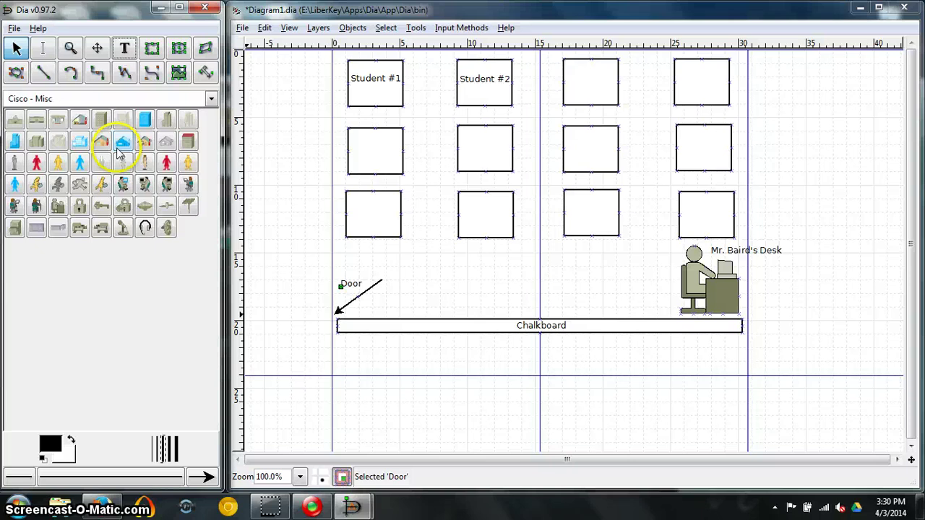
- Place a box below the chalkboard and stretch it downward to about 2 by 3 grid units
left_click(153, 48)
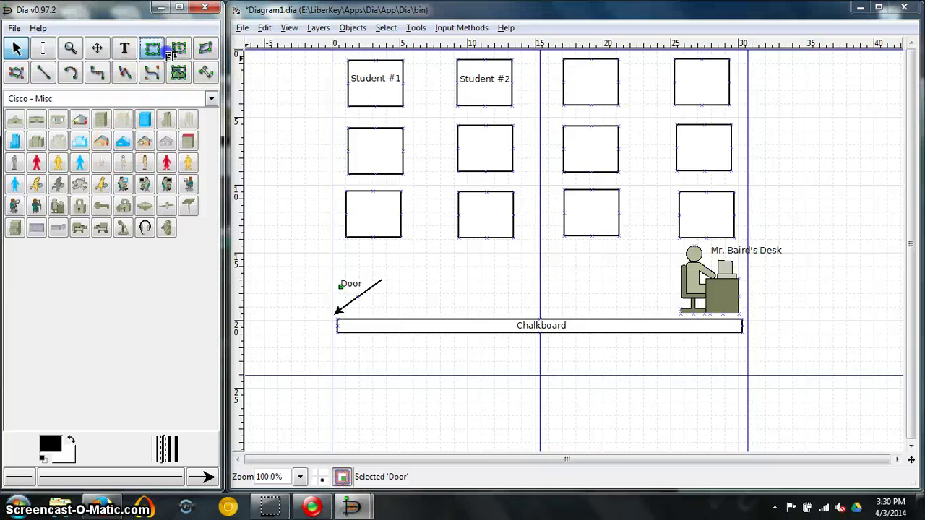
left_click(471, 360)
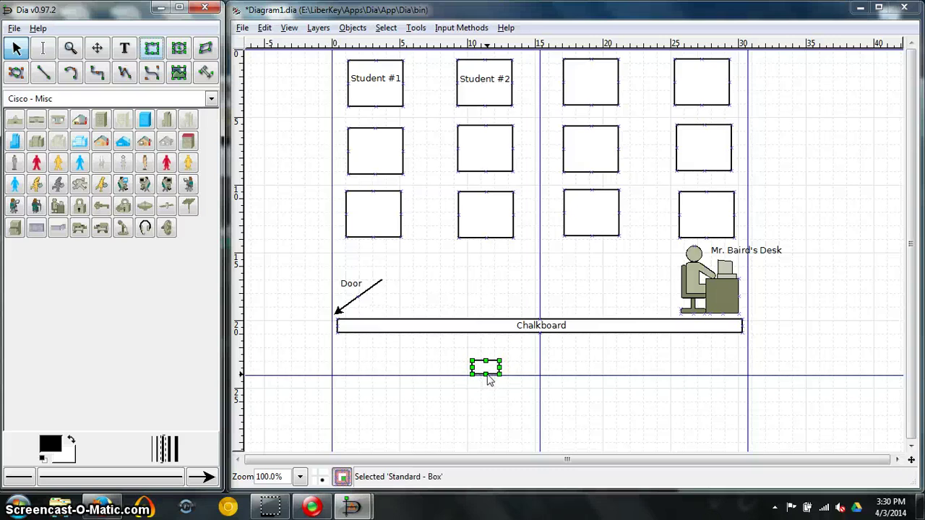
left_click_drag(488, 374, 493, 403)
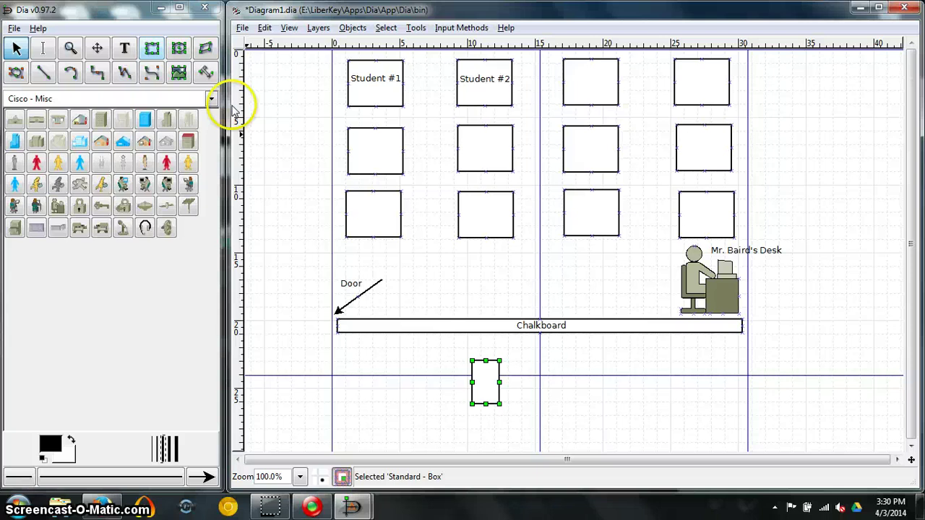
- Place an ellipse under the box's lower-left corner and shrink it to a small wheel
left_click(179, 48)
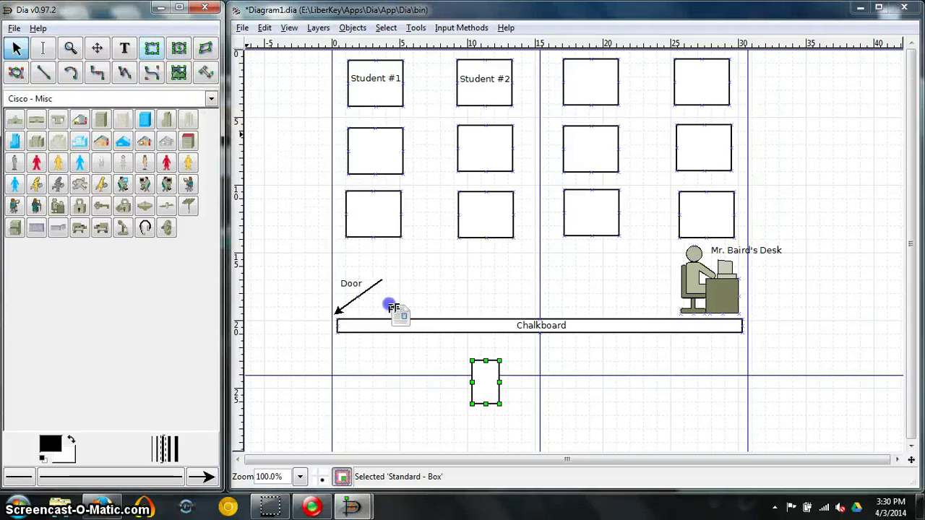
left_click(467, 409)
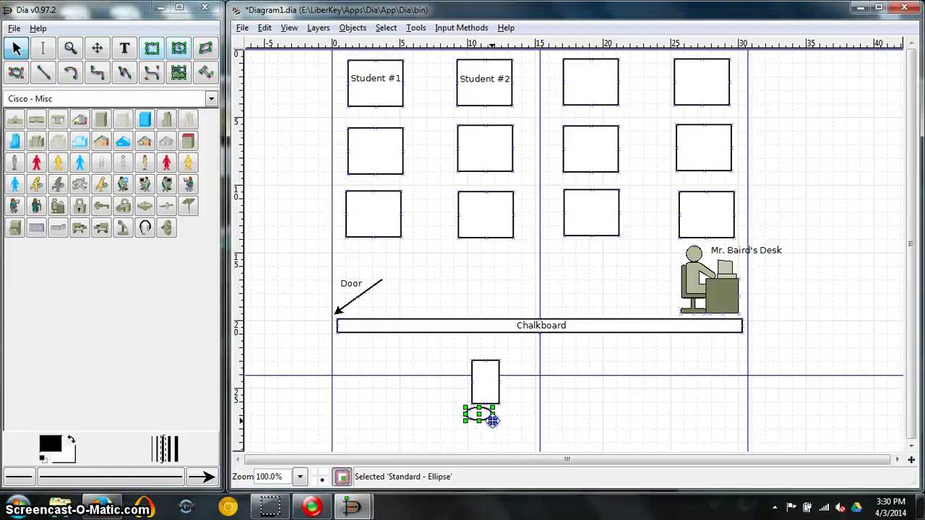
left_click_drag(492, 419, 473, 409)
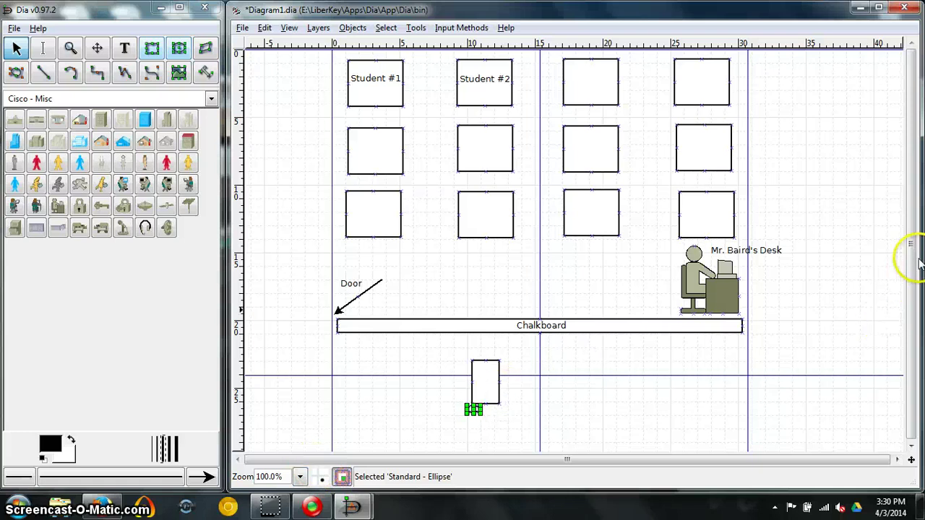
left_click(299, 477)
left_click(327, 416)
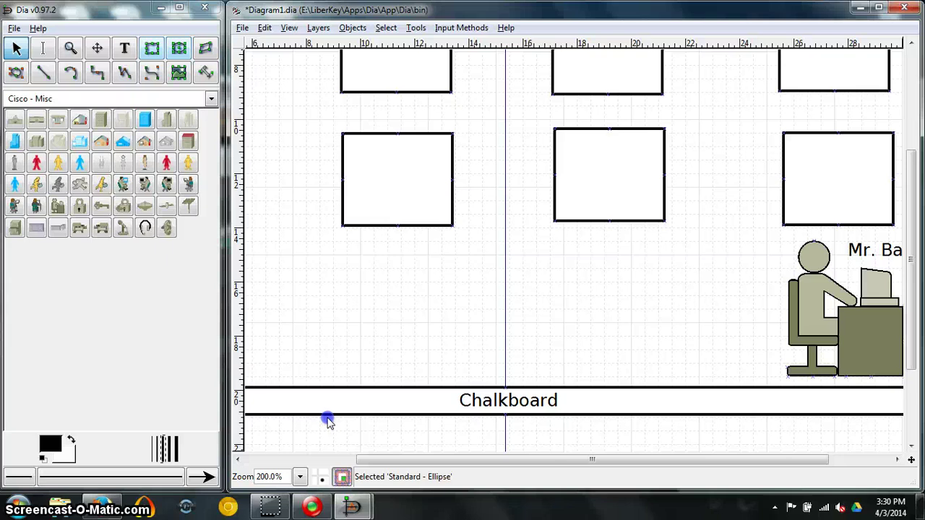
scroll(909, 274, "down", 3)
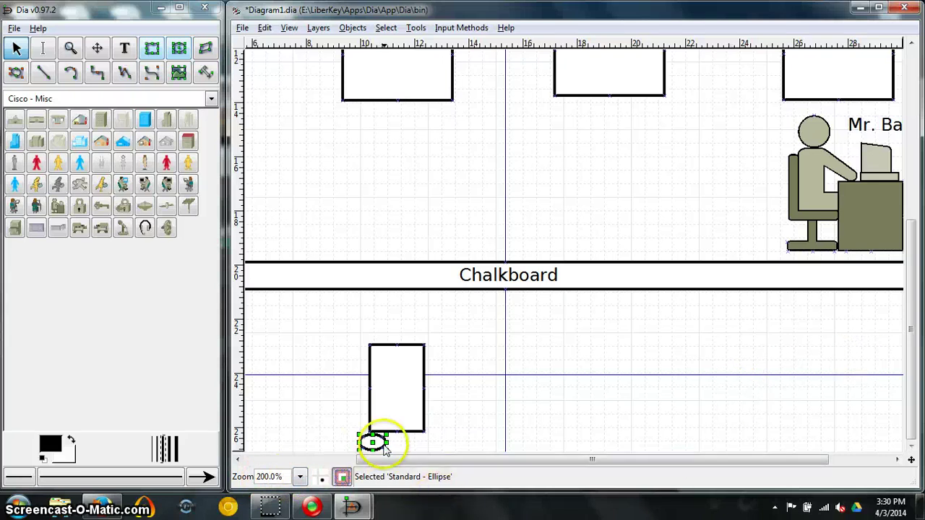
left_click_drag(382, 446, 376, 437)
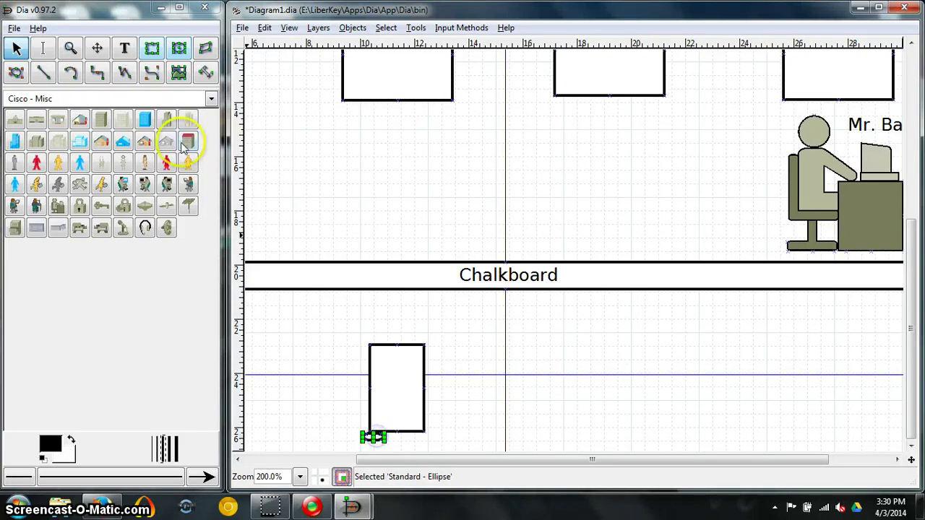
- Place a second ellipse under the box's lower-right corner and shrink it to about the first wheel's size
left_click(180, 51)
left_click(413, 434)
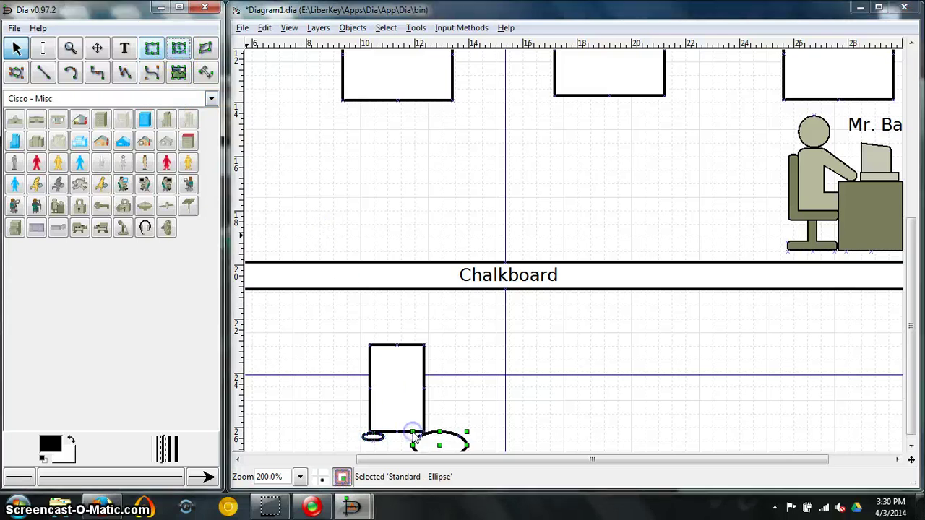
left_click_drag(467, 433, 427, 444)
left_click_drag(438, 444, 433, 444)
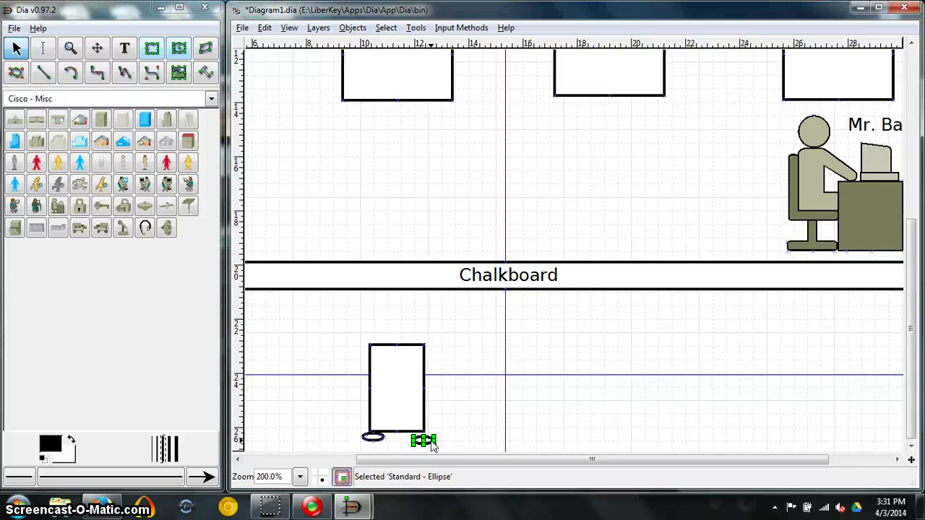
- Duplicate the first wheel ellipse and place the copy under the box's lower-right corner
left_click(368, 437)
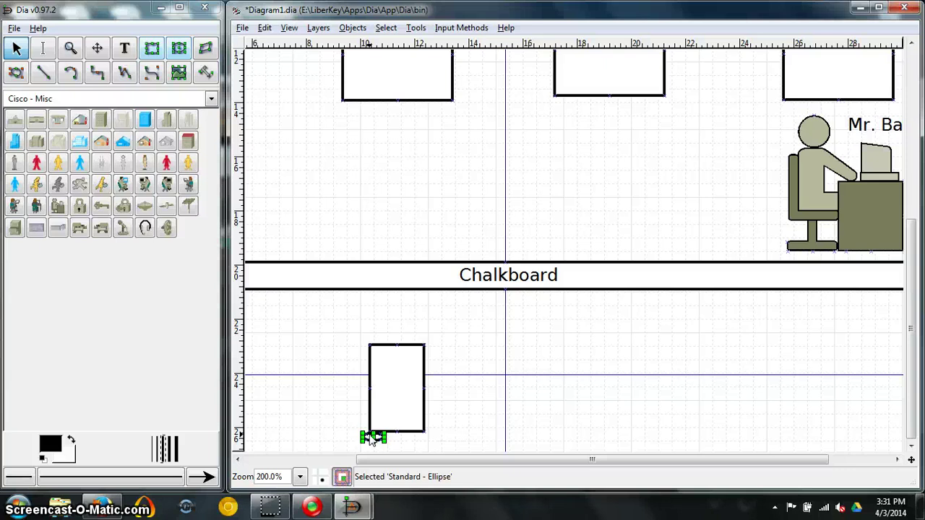
key("ctrl+v")
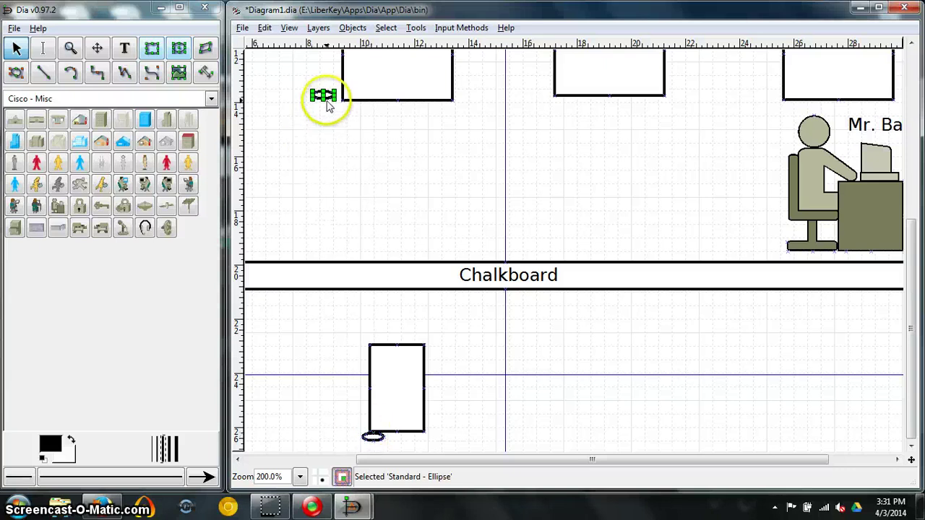
left_click_drag(324, 97, 421, 437)
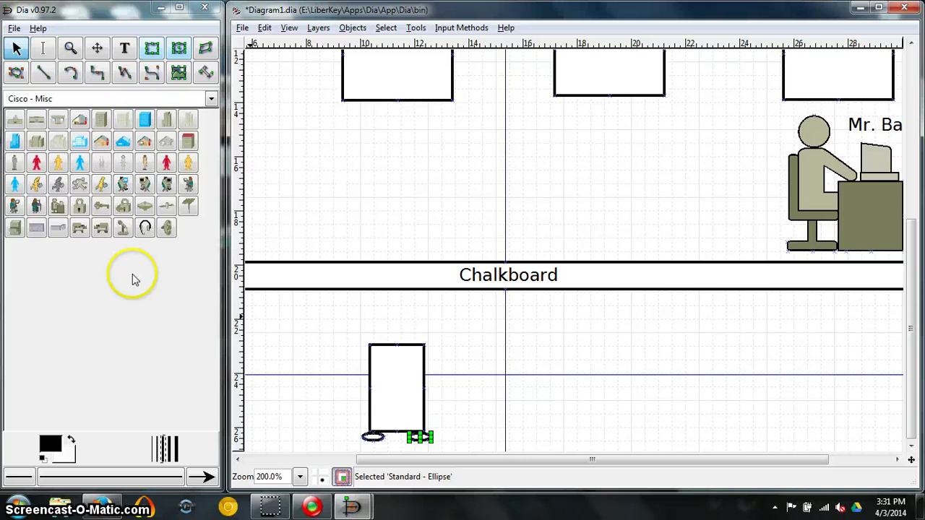
- Place the Cisco Video Camera right shape above the box and shrink it to sit on top
left_click(100, 231)
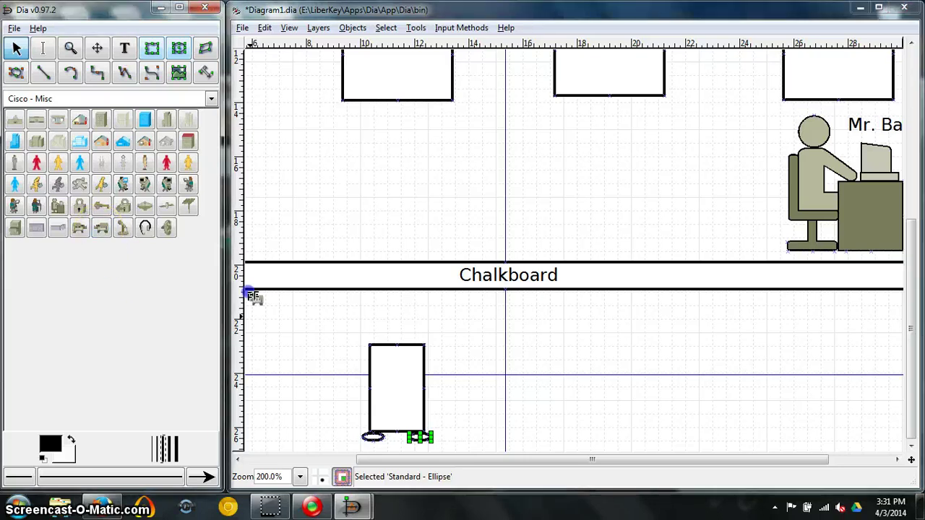
left_click(373, 321)
left_click_drag(432, 333, 405, 313)
left_click_drag(365, 343, 402, 329)
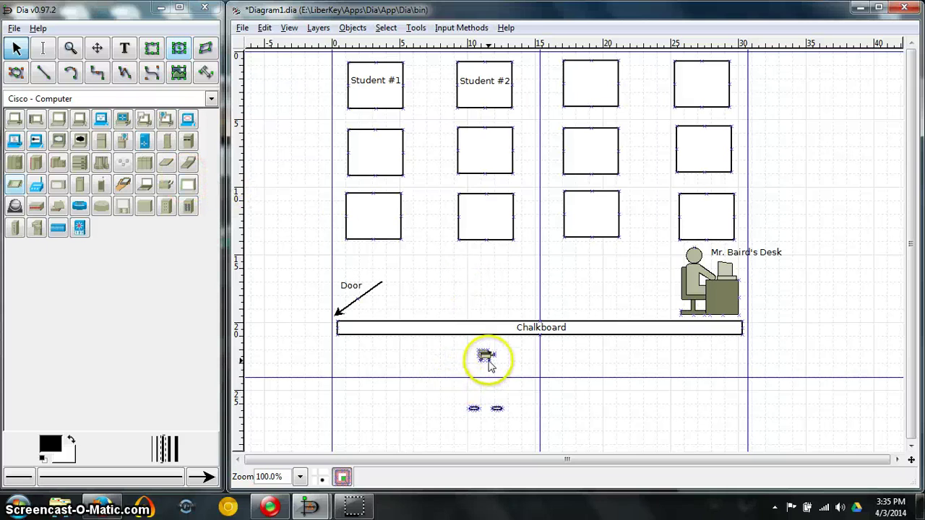
- Delete the video camera shape and both small wheel ellipses below the chalkboard
left_click(488, 360)
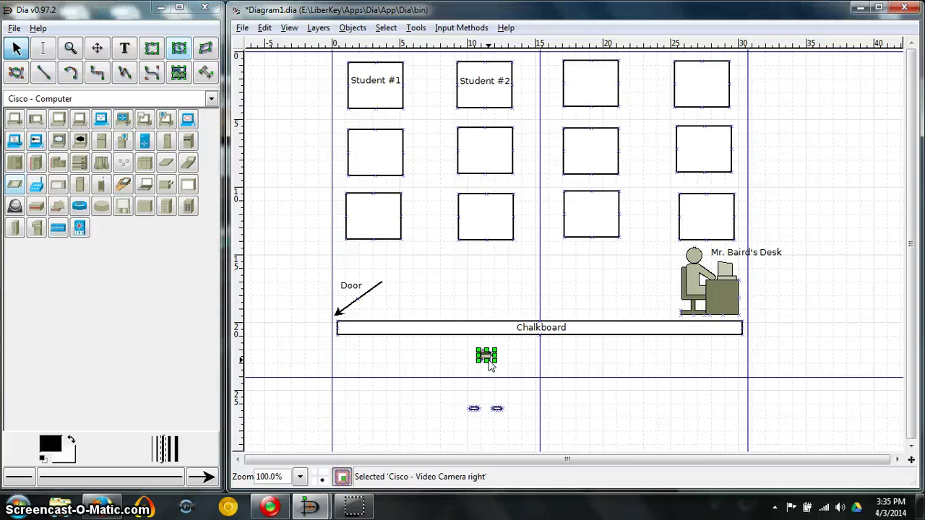
key("Delete")
left_click(474, 409)
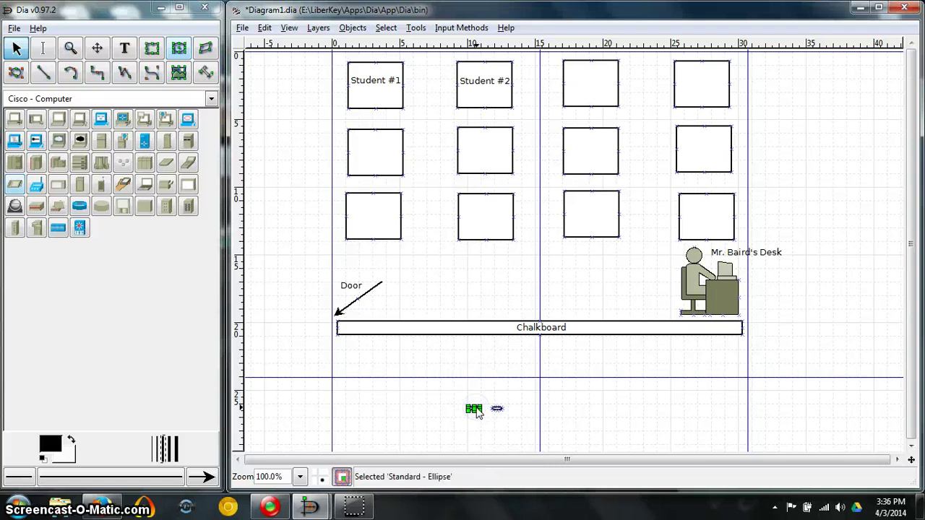
key("Delete")
left_click(497, 410)
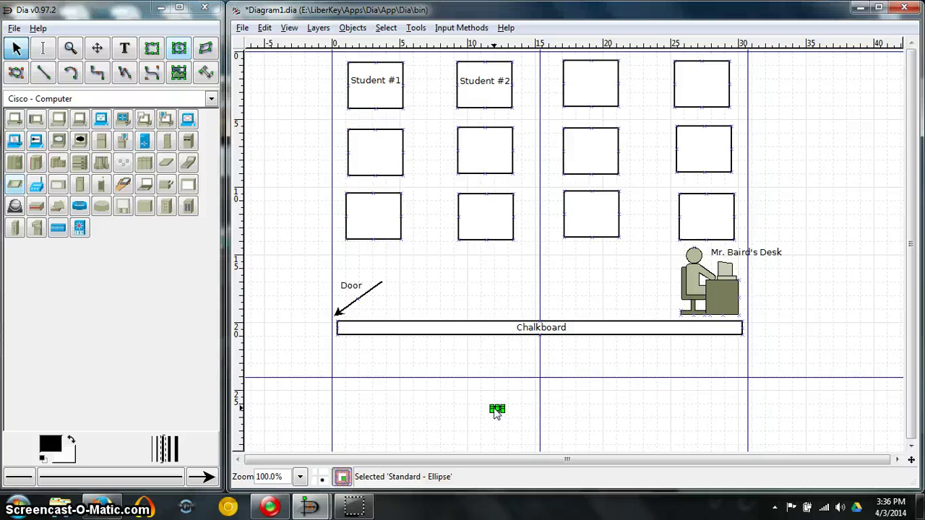
key("Delete")
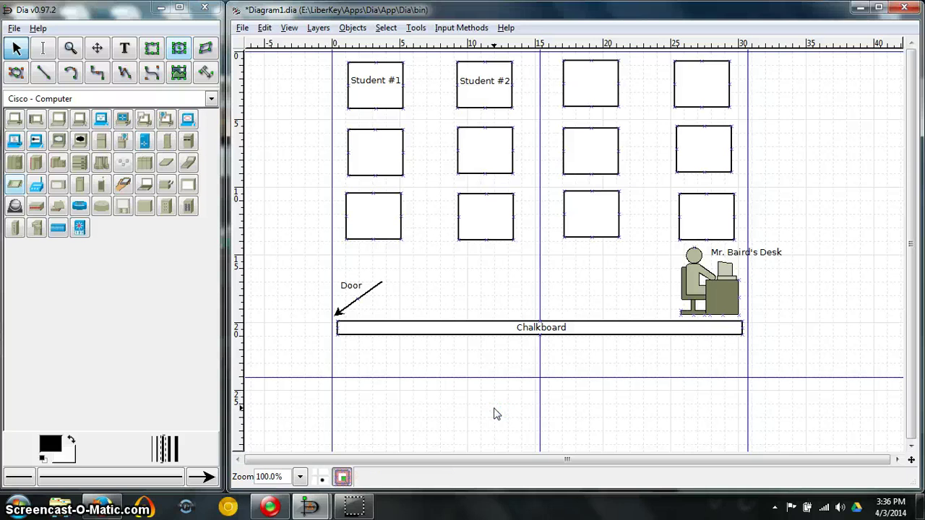